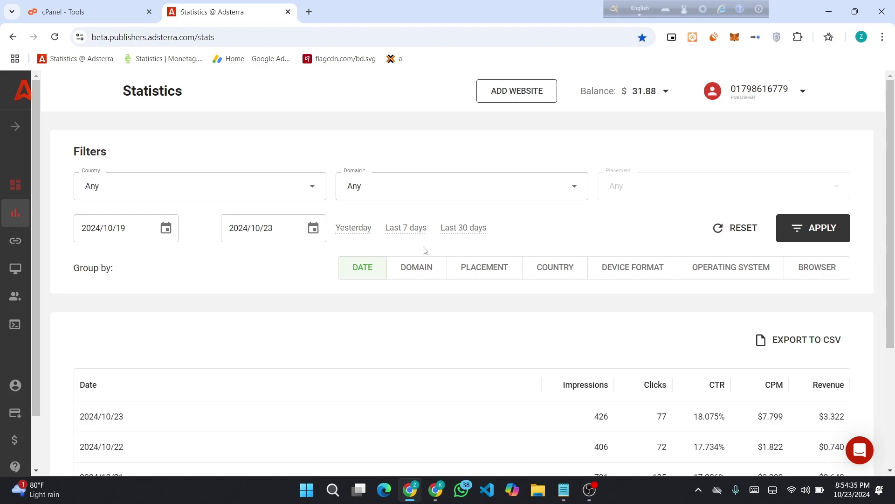
- Go to the Websites page and bring up the list of registered websites
{"action": "left_click", "coordinate": [15, 268]}
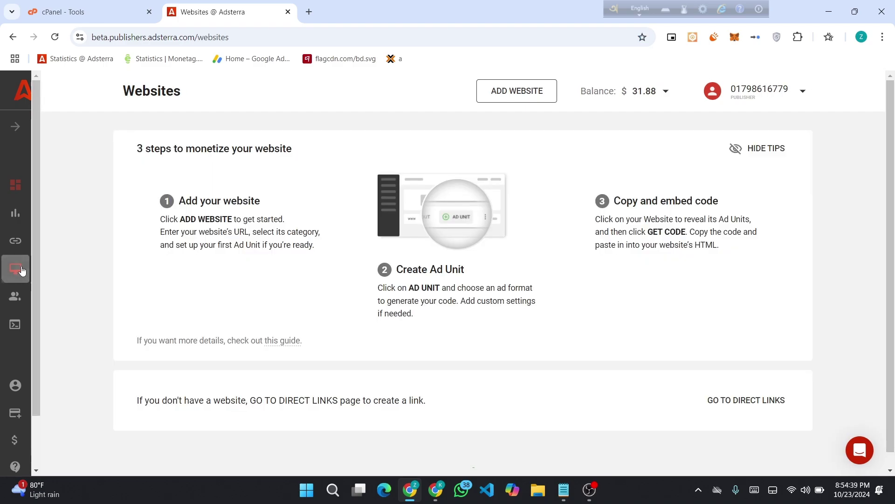
{"action": "left_click", "coordinate": [16, 127]}
{"action": "left_click", "coordinate": [54, 269]}
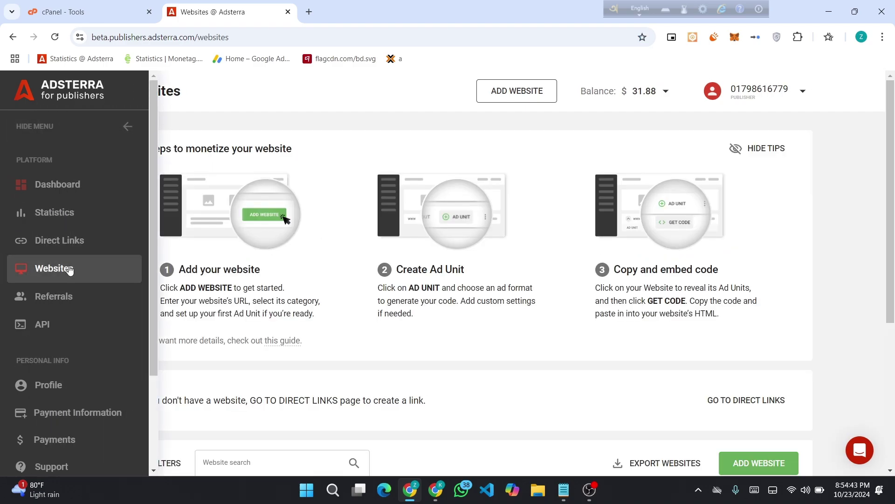
{"action": "scroll", "coordinate": [774, 264], "scroll_direction": "down", "scroll_amount": 5}
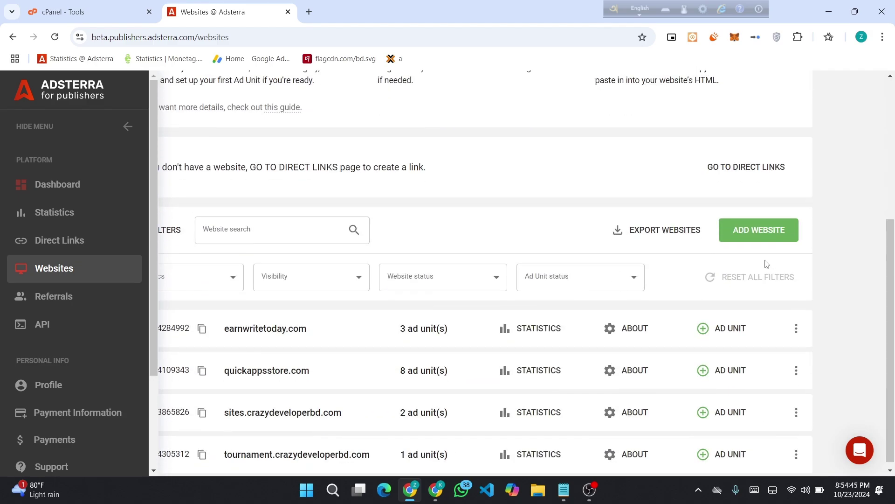
- Try to add tournament.crazydeveloperbd.com as a new website in the Converter category with a Social Bar ad unit
{"action": "left_click", "coordinate": [760, 232]}
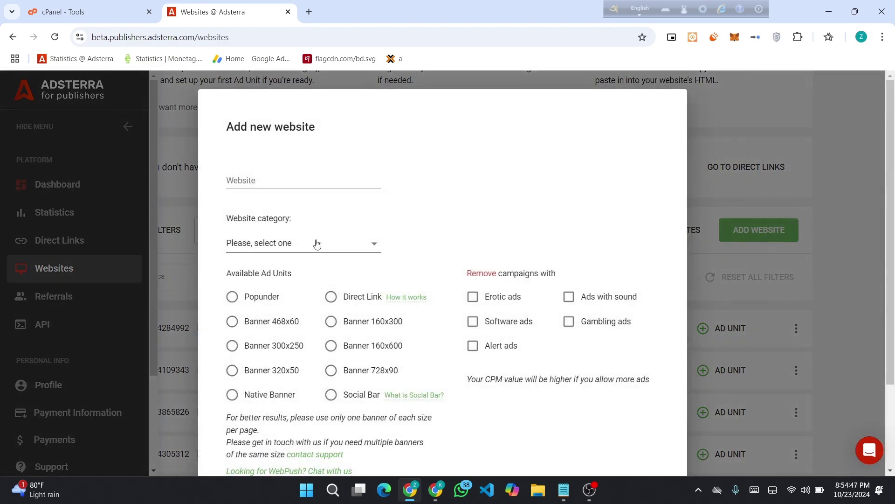
{"action": "left_click", "coordinate": [294, 179]}
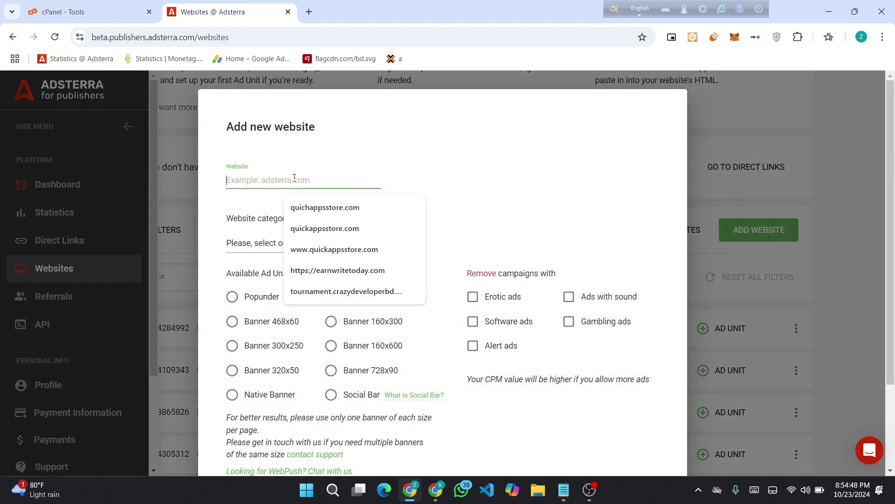
{"action": "left_click", "coordinate": [342, 292]}
{"action": "left_click", "coordinate": [284, 244]}
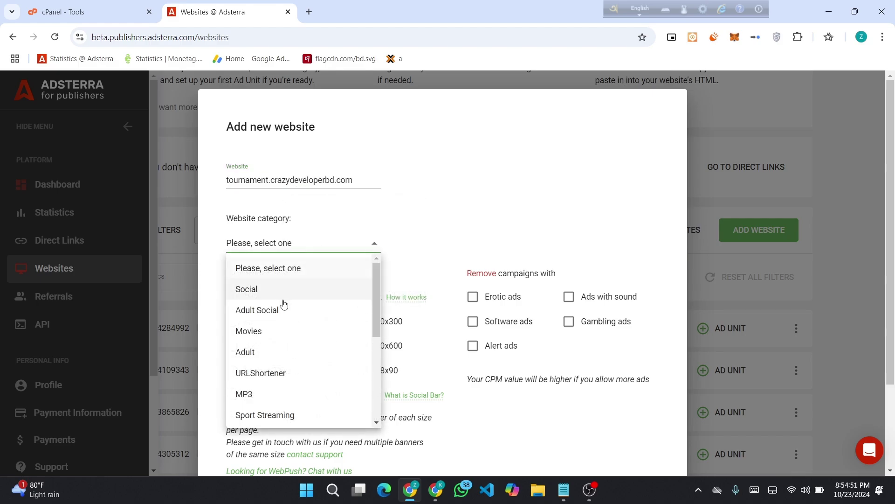
{"action": "scroll", "coordinate": [286, 304], "scroll_direction": "down", "scroll_amount": 4}
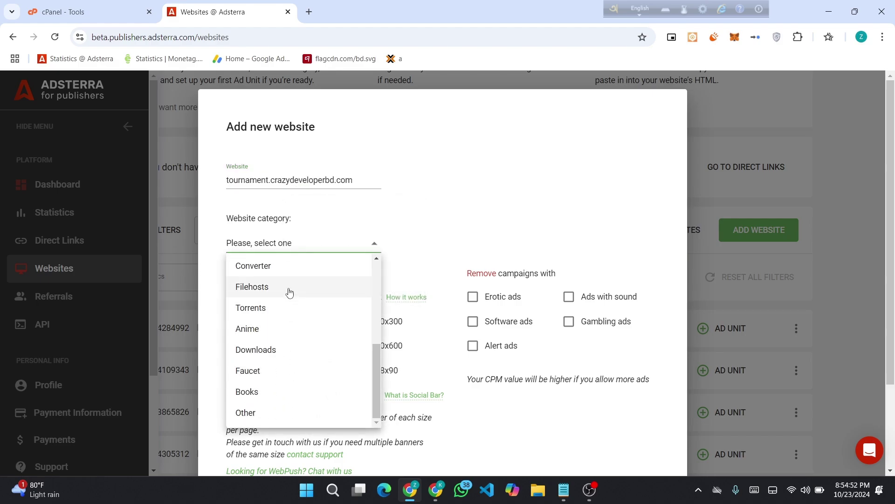
{"action": "left_click", "coordinate": [309, 266]}
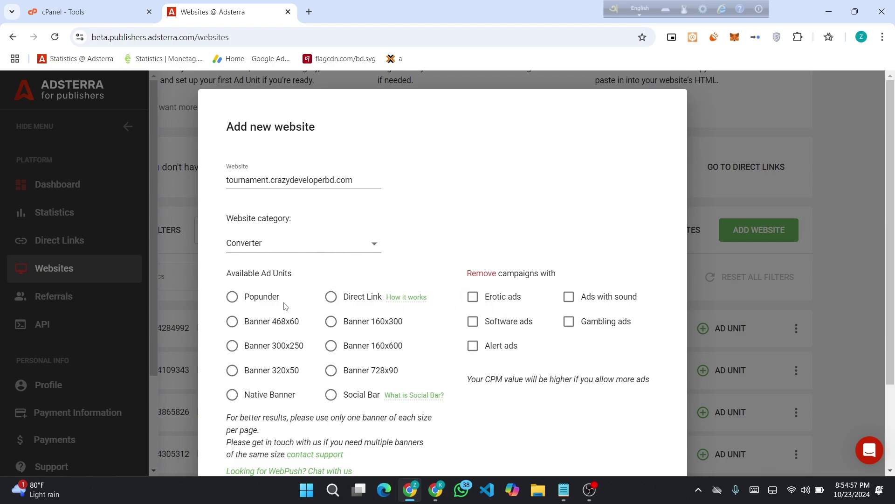
{"action": "left_click", "coordinate": [332, 394]}
{"action": "scroll", "coordinate": [495, 333], "scroll_direction": "down", "scroll_amount": 2}
{"action": "left_click", "coordinate": [637, 400]}
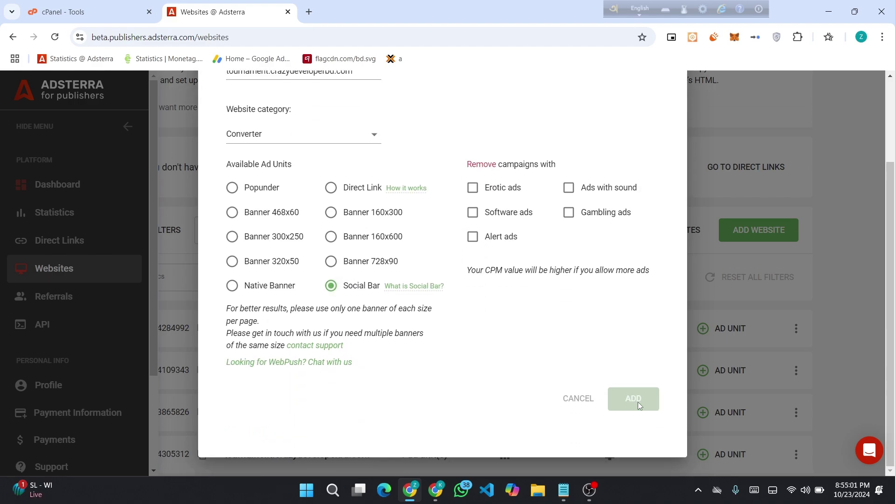
{"action": "scroll", "coordinate": [470, 381], "scroll_direction": "up", "scroll_amount": 2}
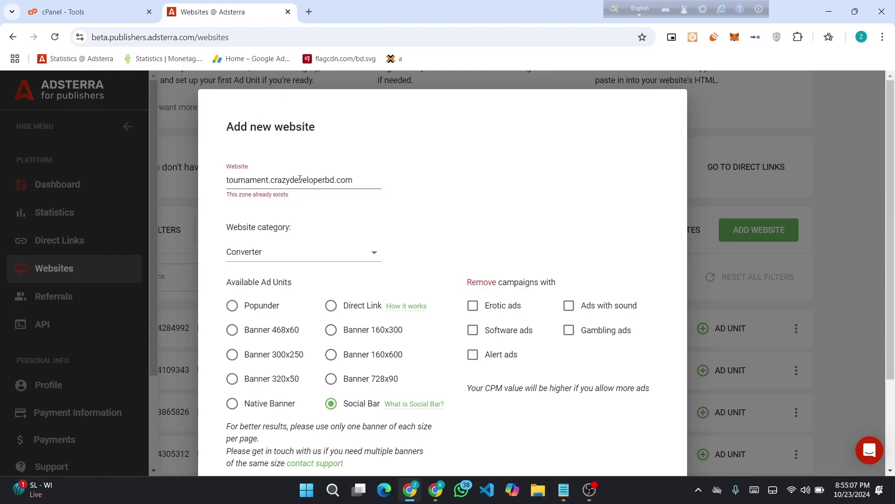
{"action": "left_click", "coordinate": [720, 142]}
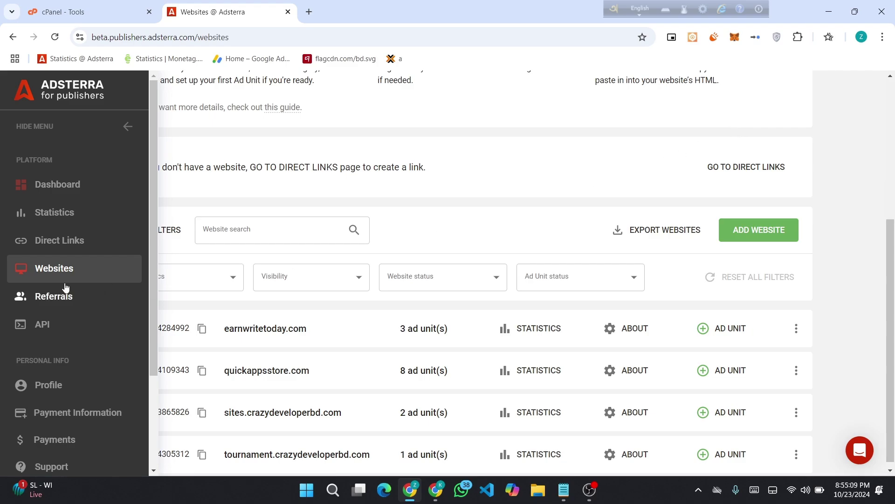
- Add a Direct Link ad unit to the existing tournament.crazydeveloperbd.com website and acknowledge the review notice
{"action": "scroll", "coordinate": [451, 323], "scroll_direction": "down", "scroll_amount": 1}
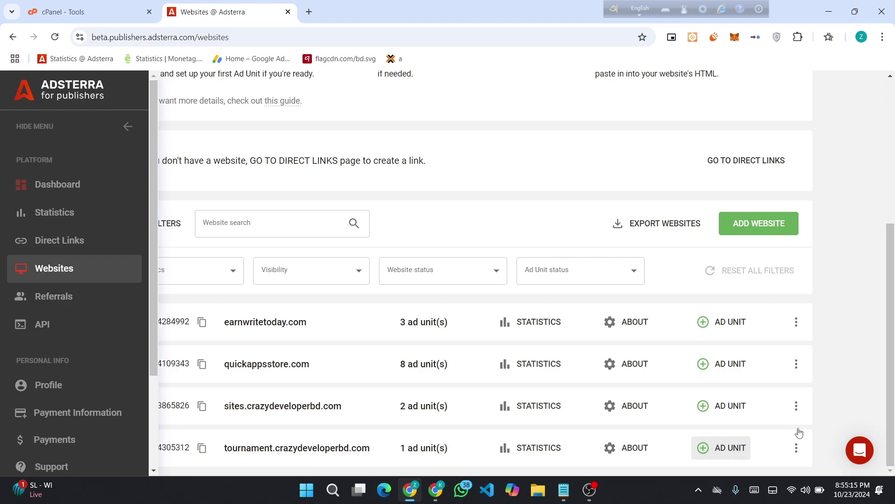
{"action": "left_click", "coordinate": [724, 450]}
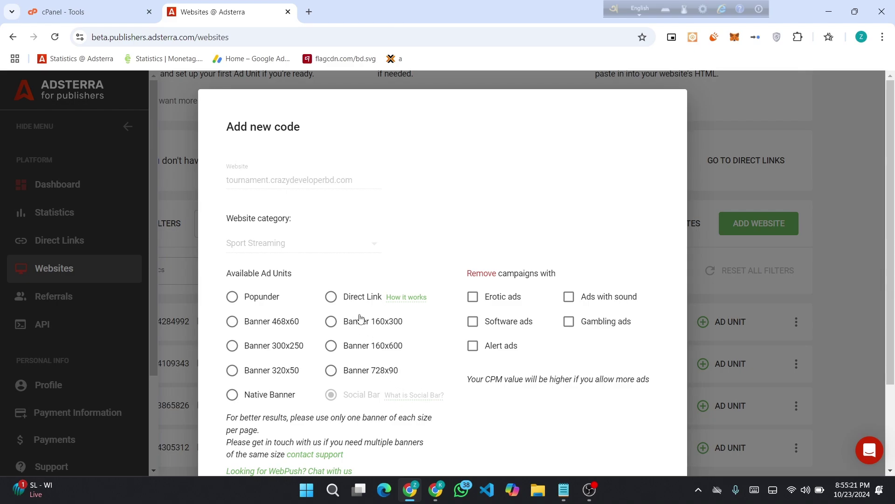
{"action": "left_click", "coordinate": [331, 297]}
{"action": "scroll", "coordinate": [513, 333], "scroll_direction": "down", "scroll_amount": 2}
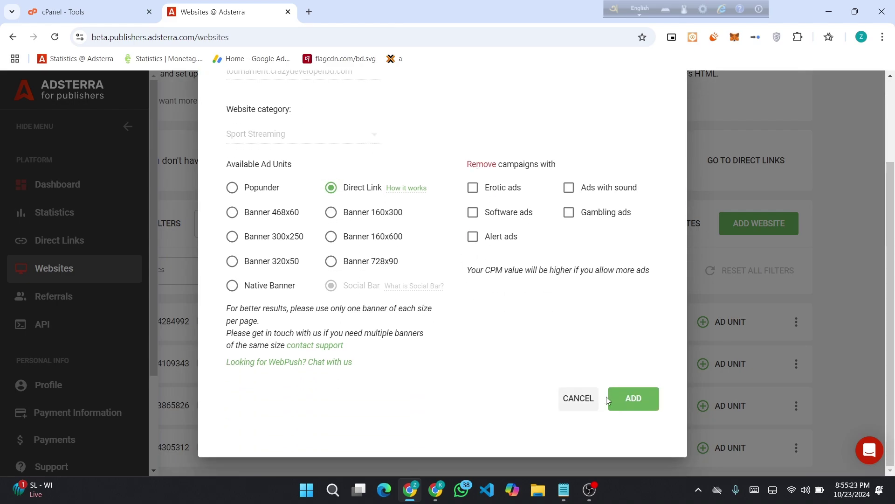
{"action": "left_click", "coordinate": [633, 398]}
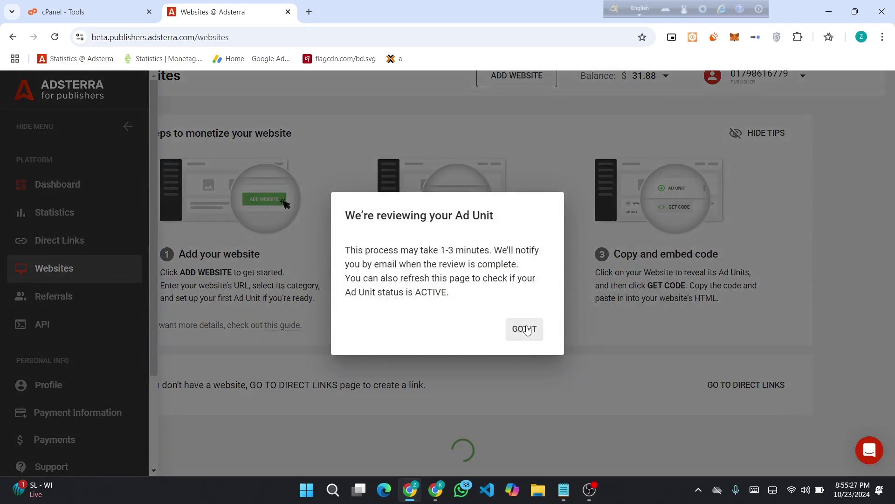
{"action": "left_click", "coordinate": [526, 329]}
- Expand the ad units of tournament.crazydeveloperbd.com and copy its Social Bar ad code
{"action": "scroll", "coordinate": [601, 316], "scroll_direction": "down", "scroll_amount": 5}
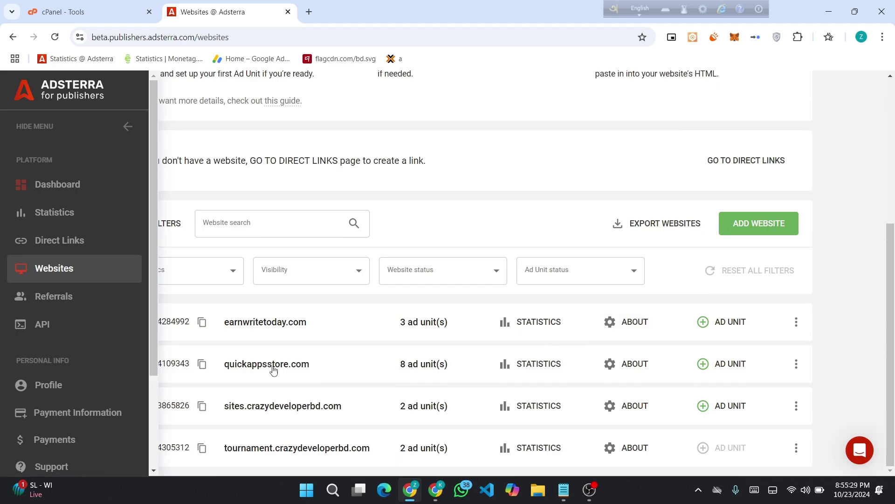
{"action": "left_click", "coordinate": [127, 126]}
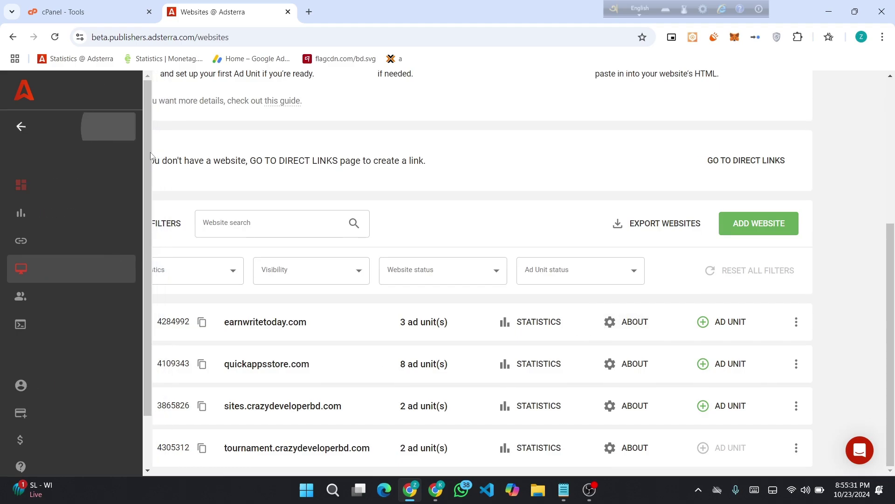
{"action": "scroll", "coordinate": [692, 369], "scroll_direction": "down", "scroll_amount": 1}
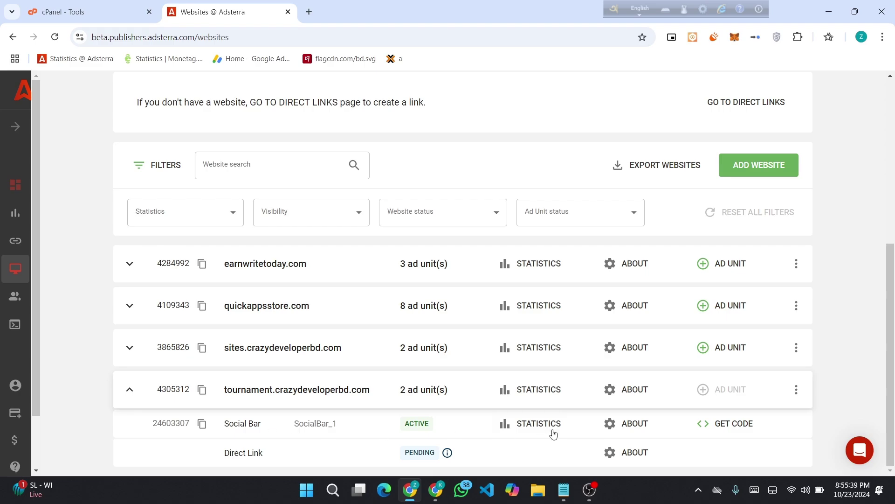
{"action": "left_click", "coordinate": [721, 427]}
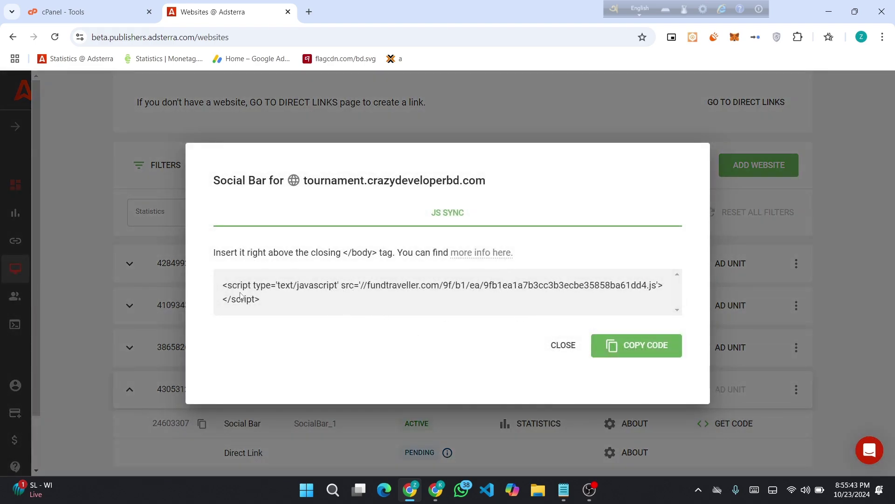
{"action": "left_click", "coordinate": [625, 345]}
- Switch to cPanel and open its File Manager
{"action": "left_click", "coordinate": [94, 12]}
{"action": "scroll", "coordinate": [295, 331], "scroll_direction": "down", "scroll_amount": 20}
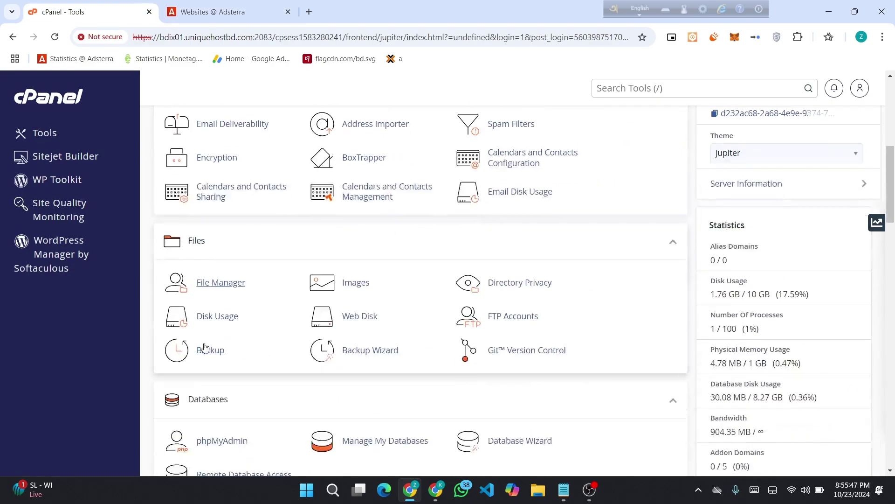
{"action": "scroll", "coordinate": [242, 361], "scroll_direction": "up", "scroll_amount": 15}
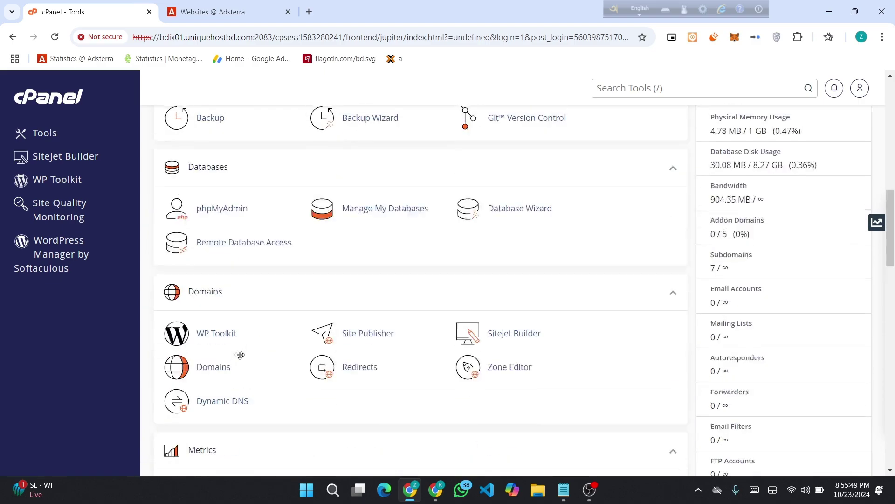
{"action": "scroll", "coordinate": [223, 290], "scroll_direction": "down", "scroll_amount": 8}
{"action": "scroll", "coordinate": [223, 290], "scroll_direction": "down", "scroll_amount": 5}
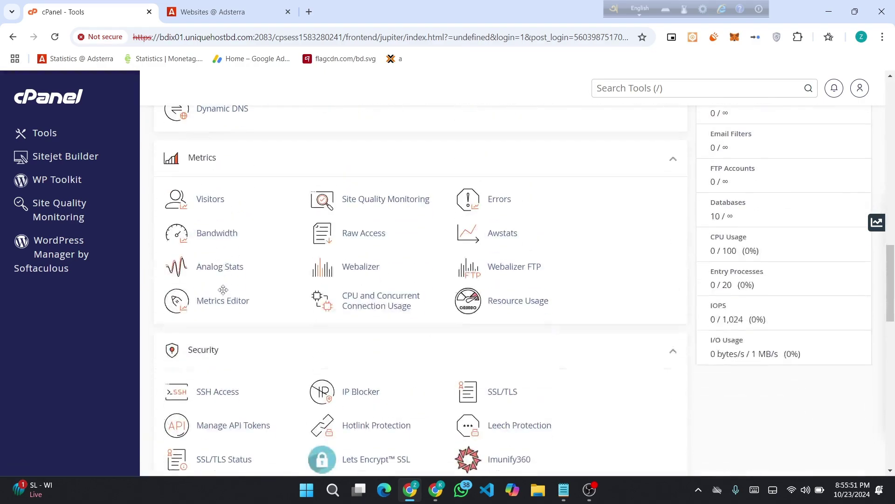
{"action": "scroll", "coordinate": [233, 226], "scroll_direction": "up", "scroll_amount": 10}
{"action": "left_click", "coordinate": [221, 225]}
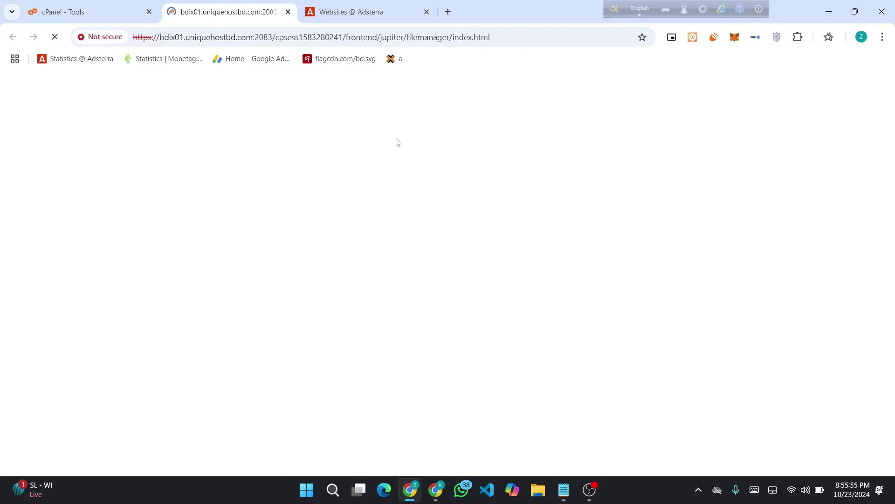
- Open tournament.crazydeveloperbd.com in a new browser tab placed before the Adsterra tab
{"action": "left_click", "coordinate": [448, 11]}
{"action": "left_click_drag", "start_coordinate": [449, 10], "coordinate": [329, 4]}
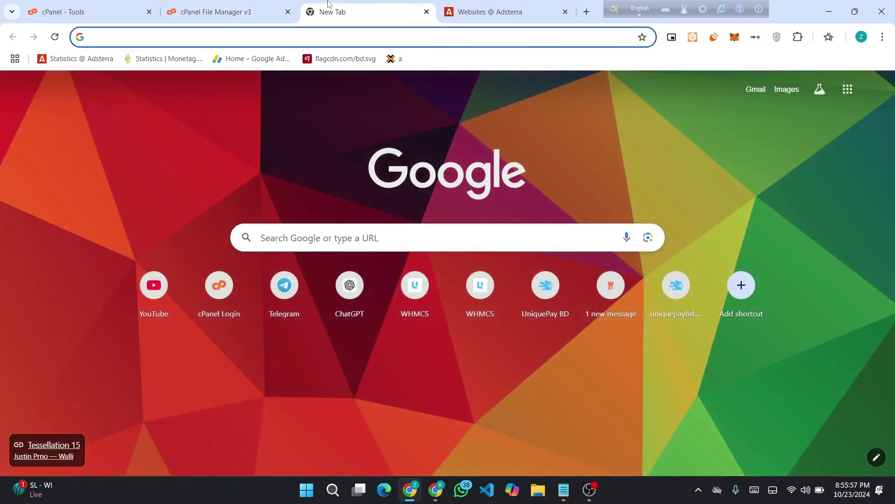
{"action": "type", "text": "tournament.crazydeveloperbd.com"}
{"action": "key", "text": "Return"}
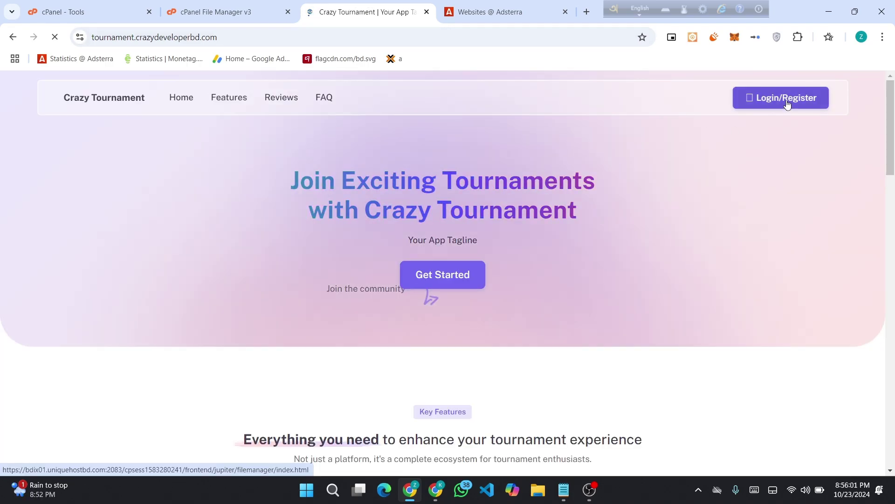
- In File Manager, open the tournament.crazydeveloperbd.com folder and go down to the theme1 folder inside views
{"action": "left_click", "coordinate": [273, 12]}
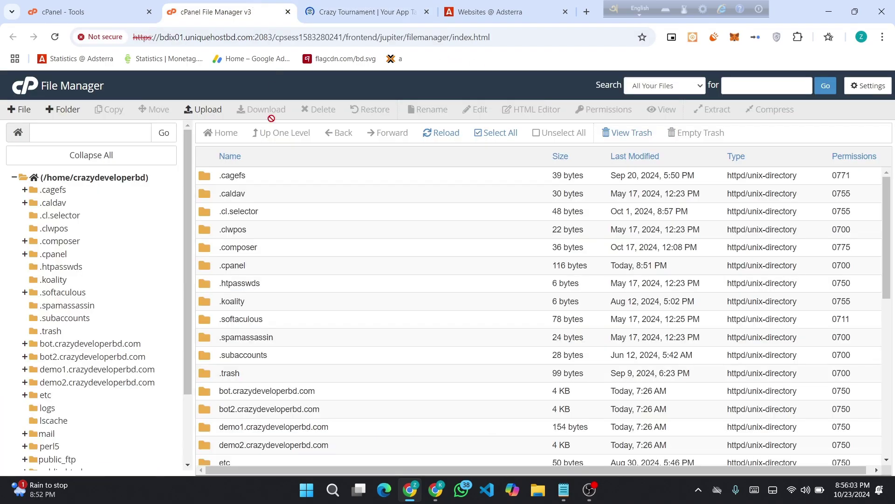
{"action": "scroll", "coordinate": [289, 336], "scroll_direction": "down", "scroll_amount": 6}
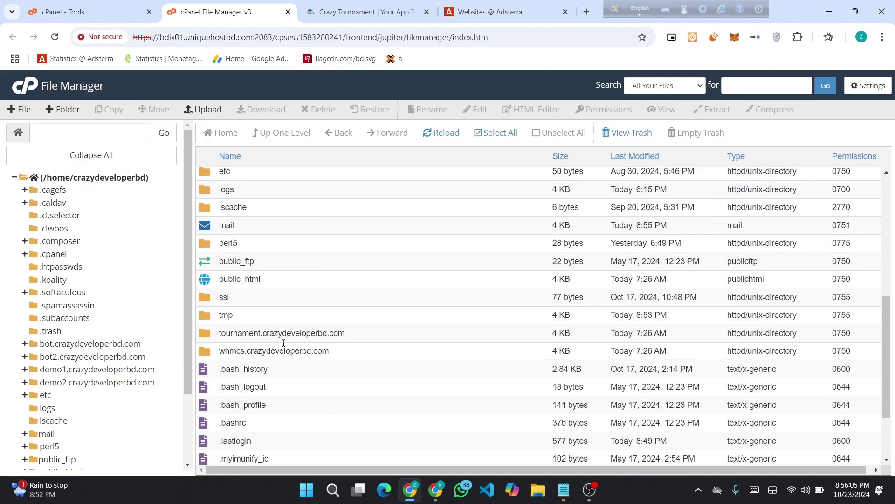
{"action": "double_click", "coordinate": [381, 337]}
{"action": "scroll", "coordinate": [339, 293], "scroll_direction": "down", "scroll_amount": 3}
{"action": "scroll", "coordinate": [287, 315], "scroll_direction": "down", "scroll_amount": 2}
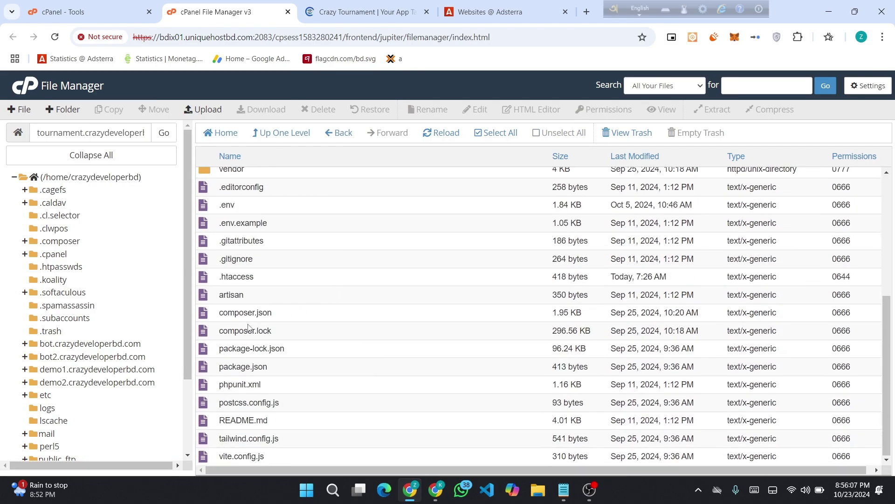
{"action": "scroll", "coordinate": [252, 328], "scroll_direction": "up", "scroll_amount": 5}
{"action": "double_click", "coordinate": [265, 328]}
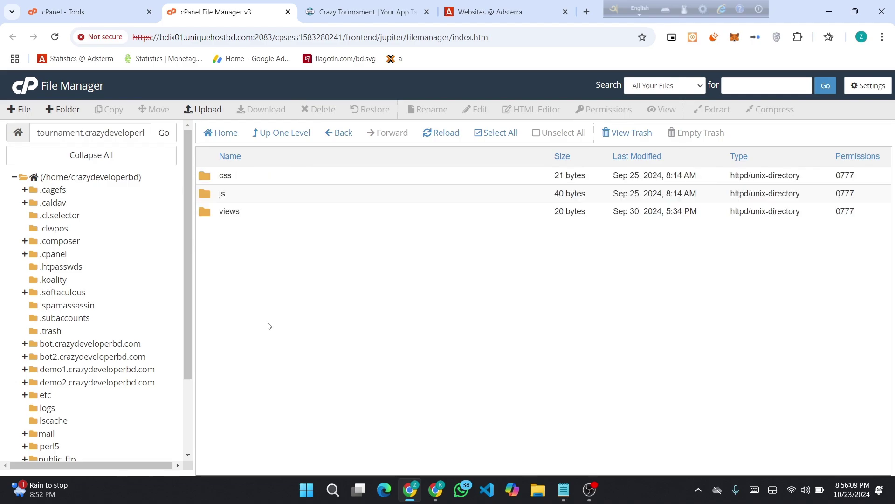
{"action": "double_click", "coordinate": [275, 211]}
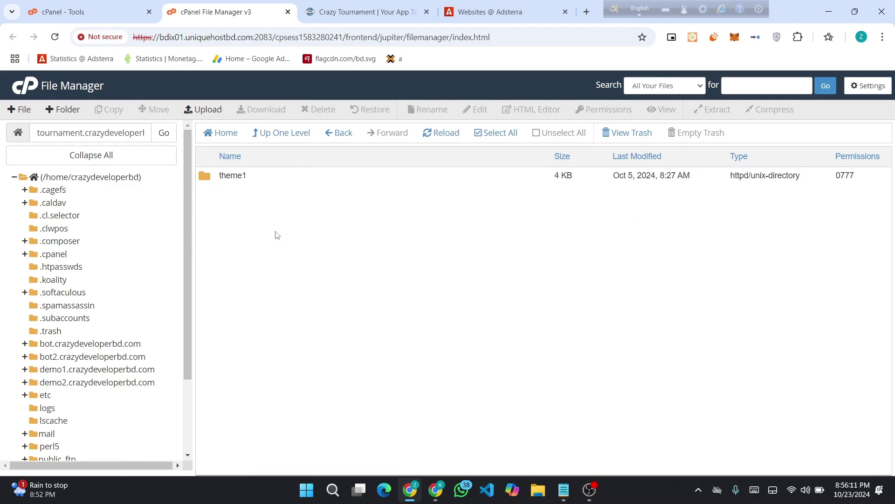
{"action": "double_click", "coordinate": [271, 183]}
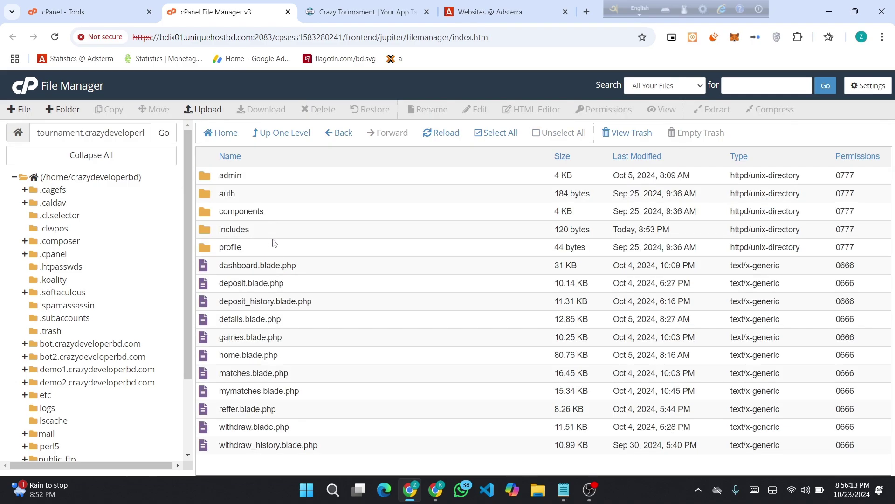
- Open home.blade.php from the theme1 folder in the code editor
{"action": "right_click", "coordinate": [261, 355]}
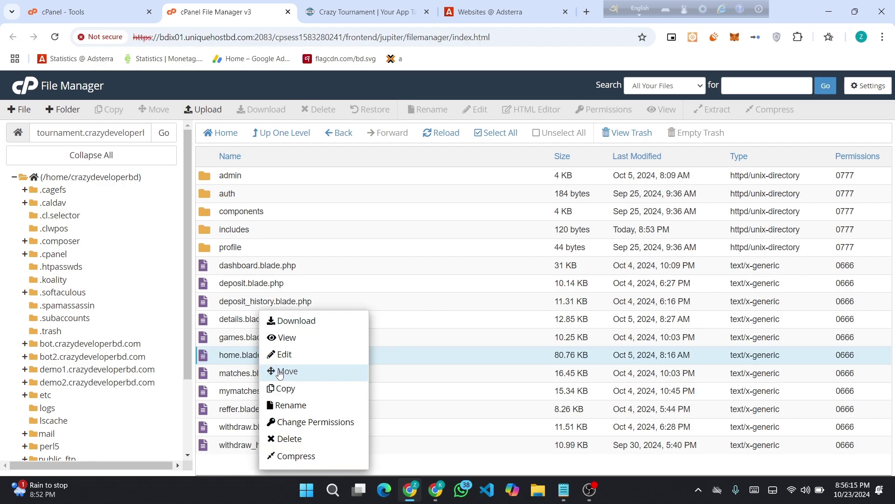
{"action": "left_click", "coordinate": [280, 355]}
{"action": "left_click", "coordinate": [492, 3]}
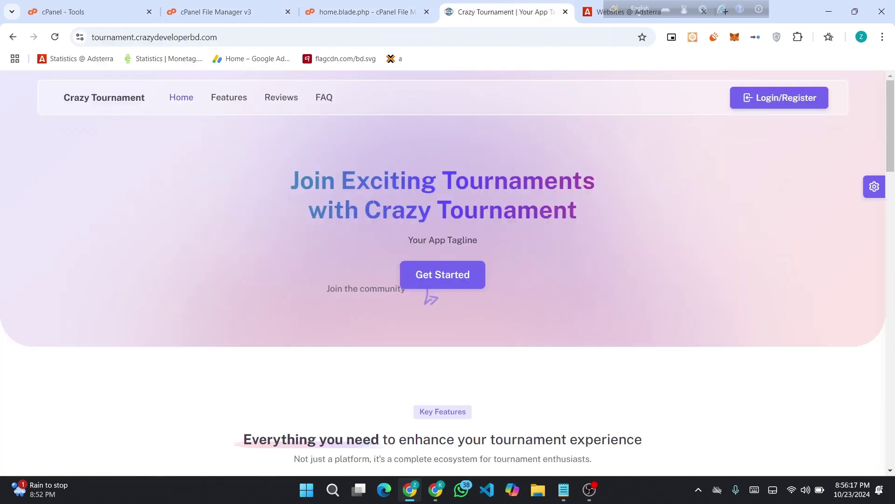
{"action": "left_click", "coordinate": [378, 15]}
- Try to paste the Adsterra script on a new line above the closing head tag in home.blade.php and save the file
{"action": "scroll", "coordinate": [185, 232], "scroll_direction": "down", "scroll_amount": 10}
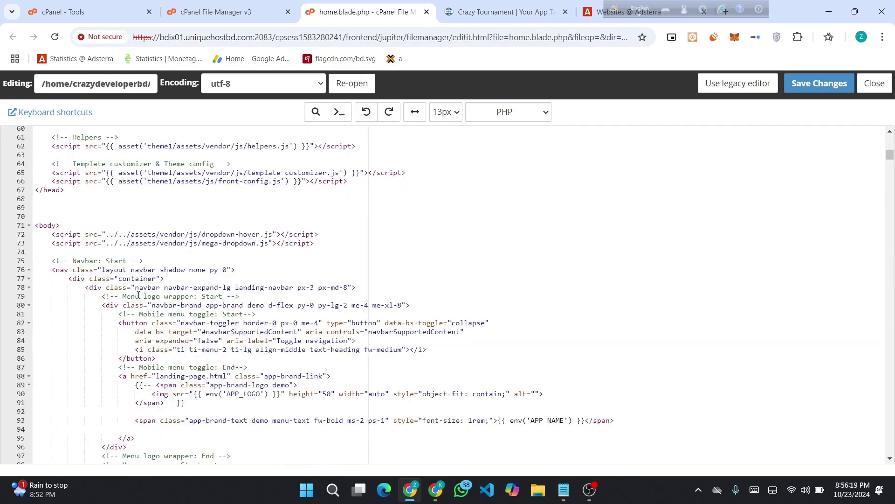
{"action": "left_click", "coordinate": [367, 184]}
{"action": "key", "text": "Return"}
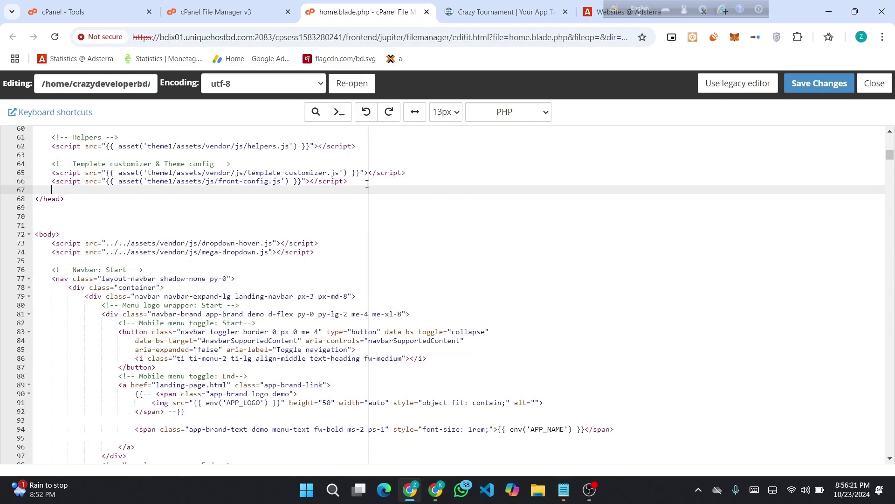
{"action": "key", "text": "Return"}
{"action": "key", "text": "ctrl+v"}
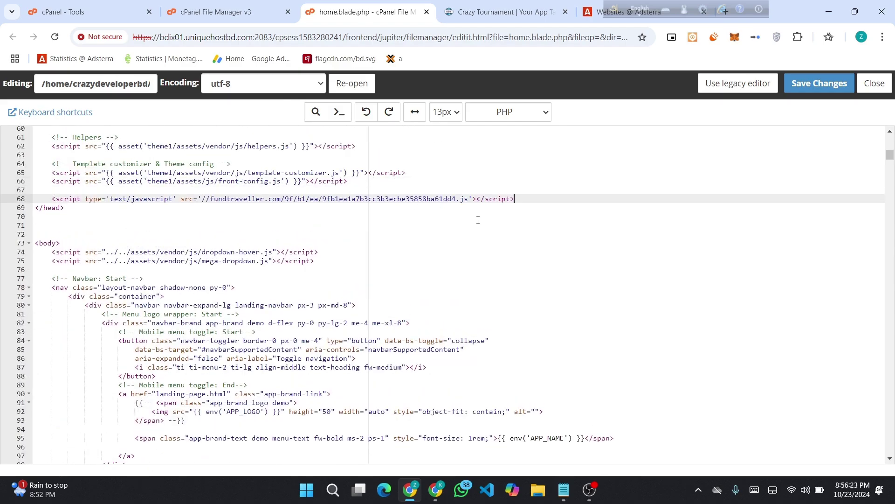
{"action": "left_click", "coordinate": [801, 84]}
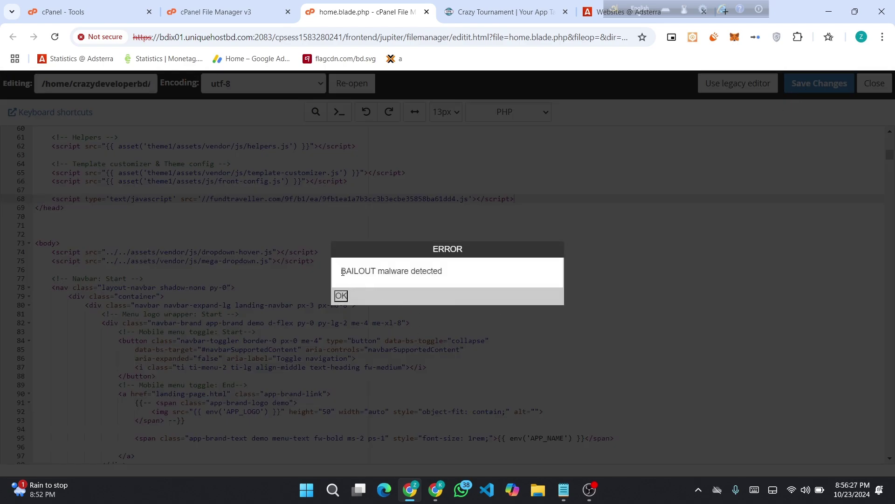
- Dismiss the error dialog and try saving home.blade.php again
{"action": "left_click_drag", "start_coordinate": [340, 274], "coordinate": [458, 275]}
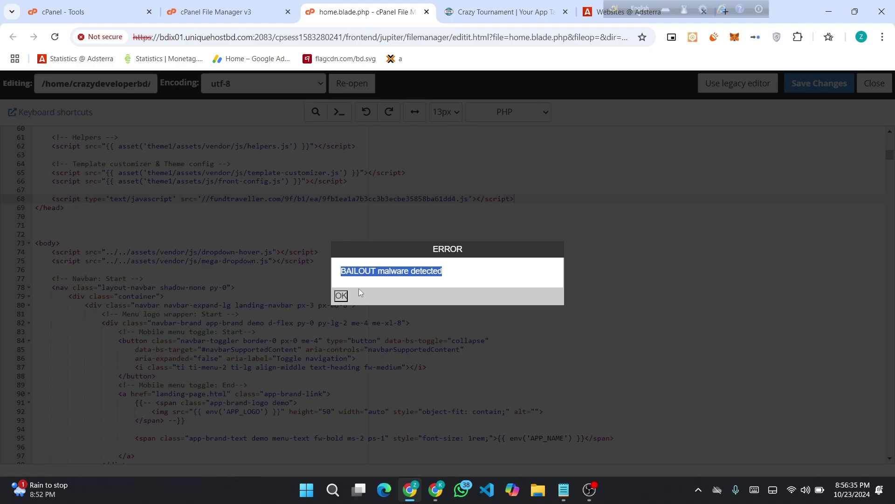
{"action": "left_click", "coordinate": [344, 296]}
{"action": "left_click", "coordinate": [801, 91]}
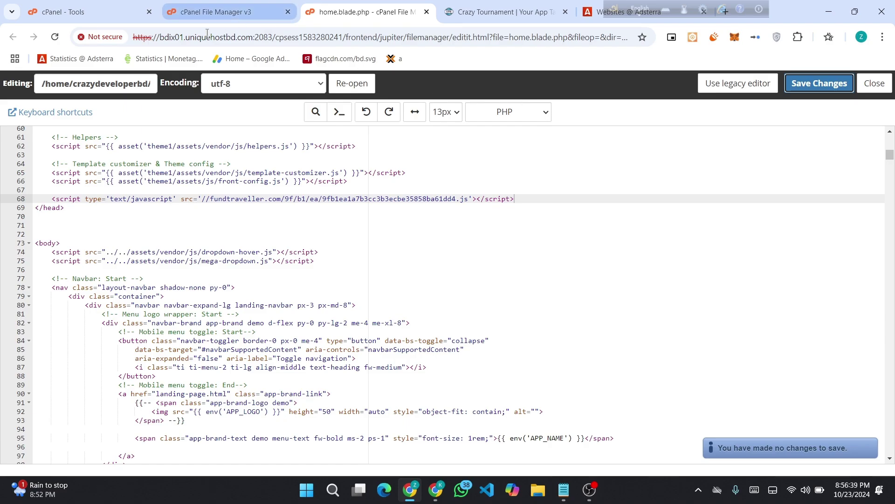
- Reload home.blade.php in the editor and place the cursor at the end of the front-config.js script line
{"action": "left_click", "coordinate": [55, 36]}
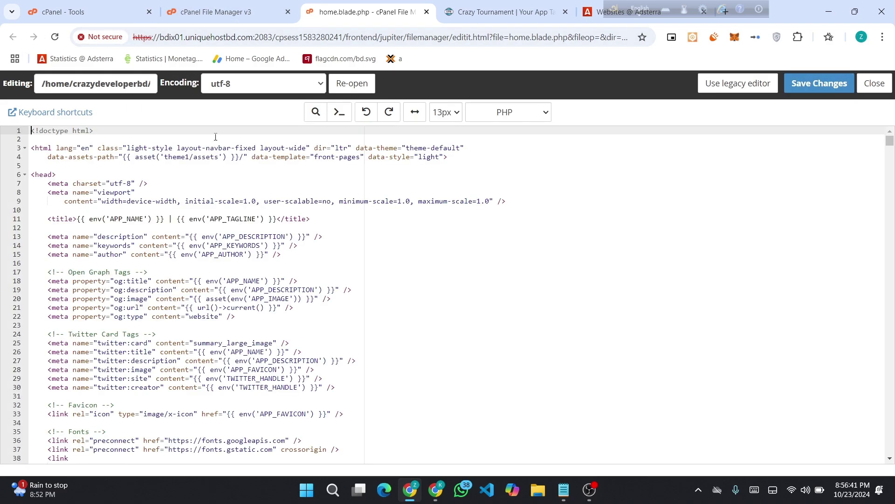
{"action": "scroll", "coordinate": [196, 303], "scroll_direction": "down", "scroll_amount": 9}
{"action": "scroll", "coordinate": [196, 304], "scroll_direction": "down", "scroll_amount": 3}
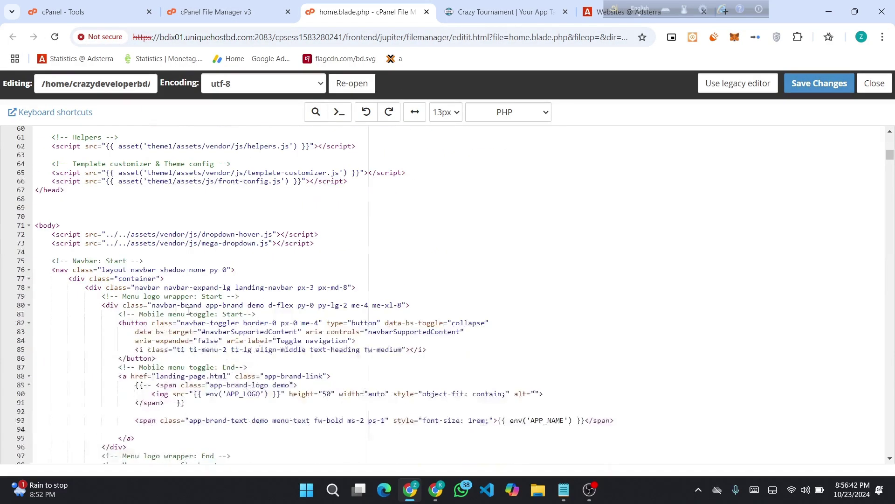
{"action": "left_click", "coordinate": [373, 185]}
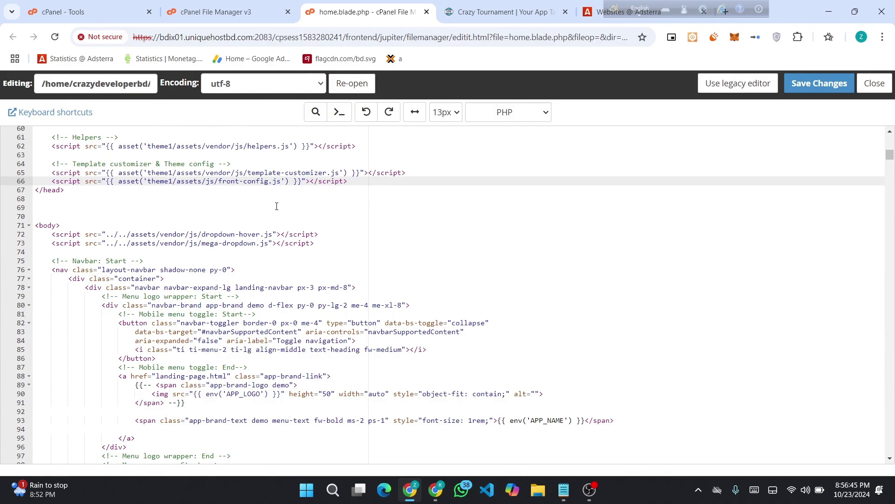
- Search Google for "base64 encode" in a new browser tab and open base64encode.org from the results
{"action": "key", "text": "ctrl+t"}
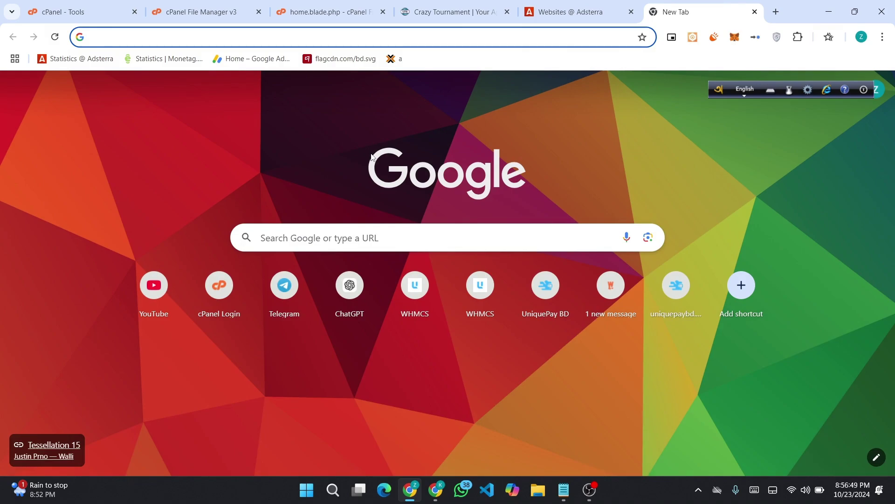
{"action": "type", "text": "ba"}
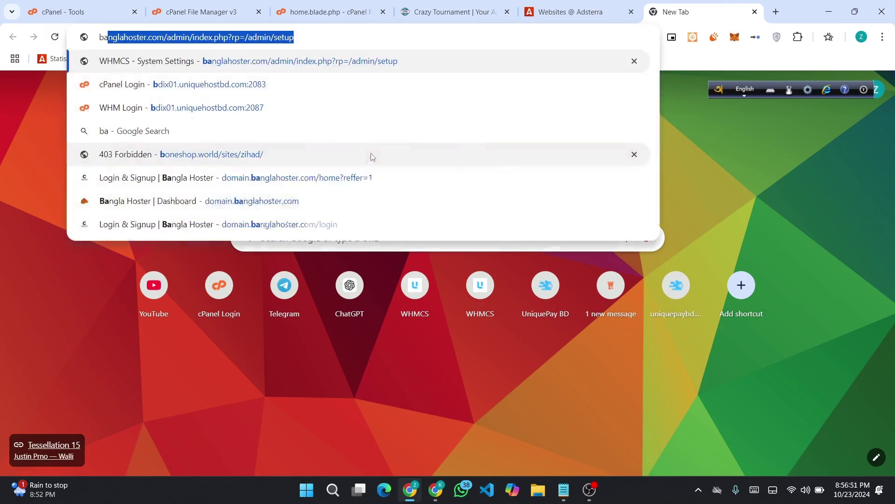
{"action": "type", "text": "se 64"}
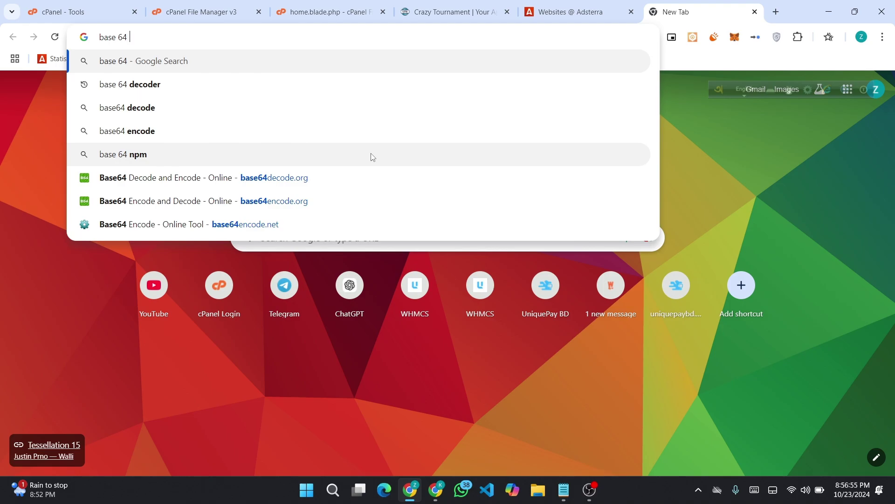
{"action": "key", "text": "Down"}
{"action": "key", "text": "Down"}
{"action": "key", "text": "Down"}
{"action": "key", "text": "Return"}
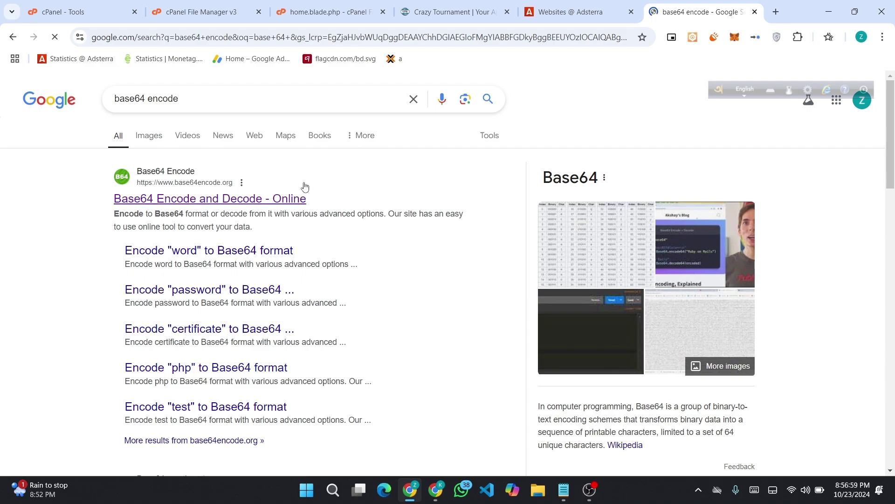
{"action": "left_click", "coordinate": [263, 203]}
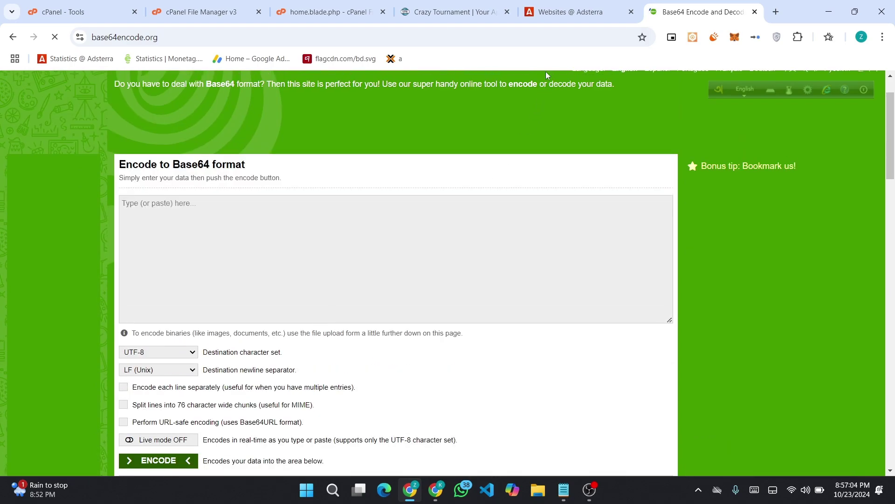
- Copy the Social Bar code for tournament.crazydeveloperbd.com from Adsterra and paste it as the text to encode on base64encode.org
{"action": "left_click", "coordinate": [586, 6]}
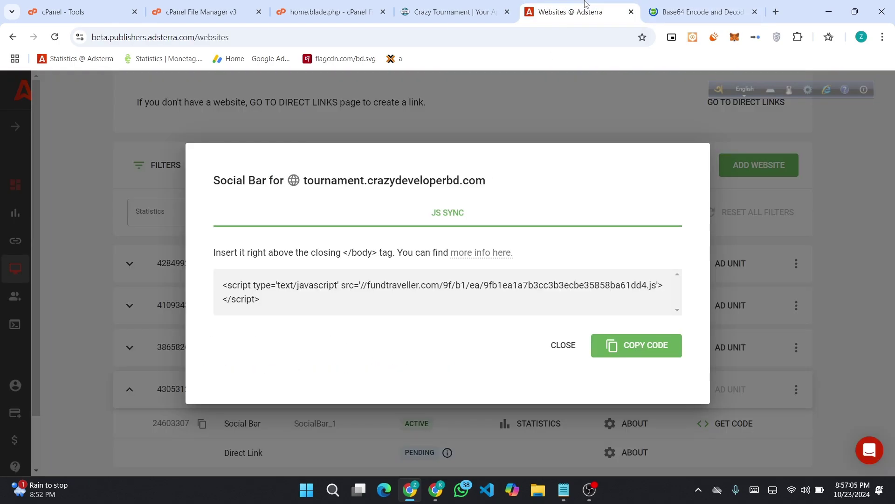
{"action": "left_click", "coordinate": [660, 353]}
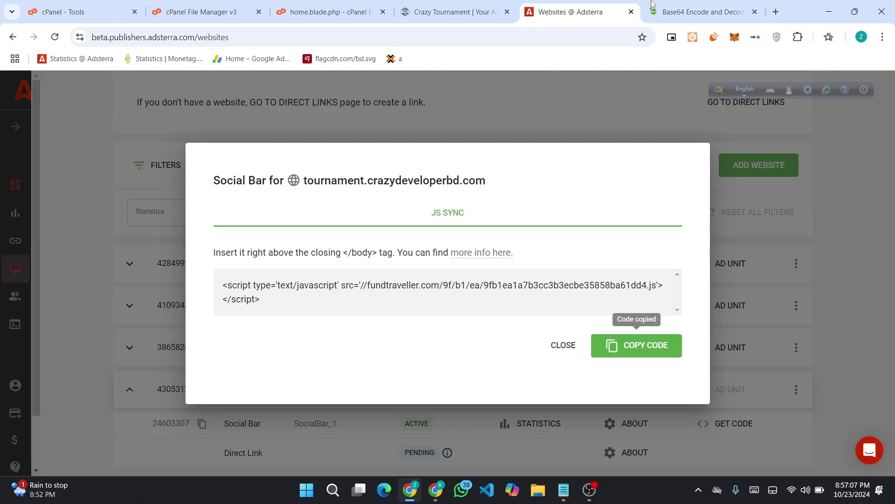
{"action": "left_click", "coordinate": [680, 7]}
{"action": "left_click", "coordinate": [301, 245]}
{"action": "key", "text": "ctrl+v"}
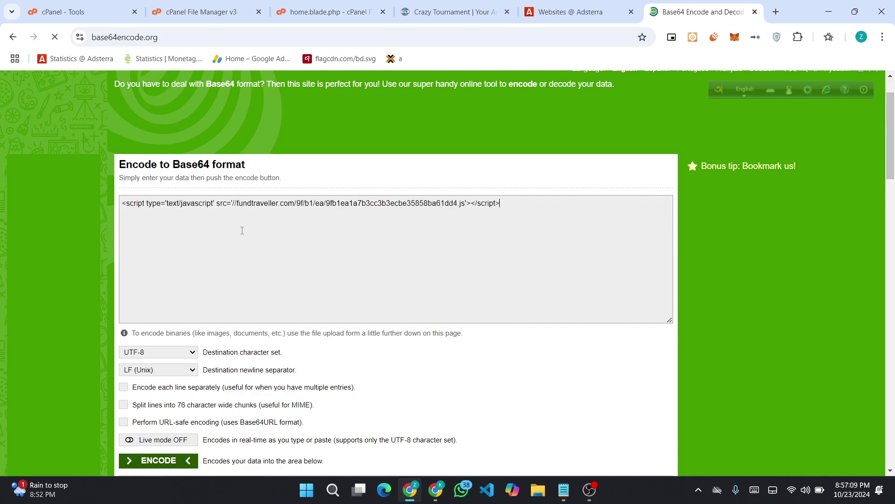
- Encode the pasted ad script to Base64 format with the UTF-8 character set
{"action": "scroll", "coordinate": [219, 273], "scroll_direction": "down", "scroll_amount": 5}
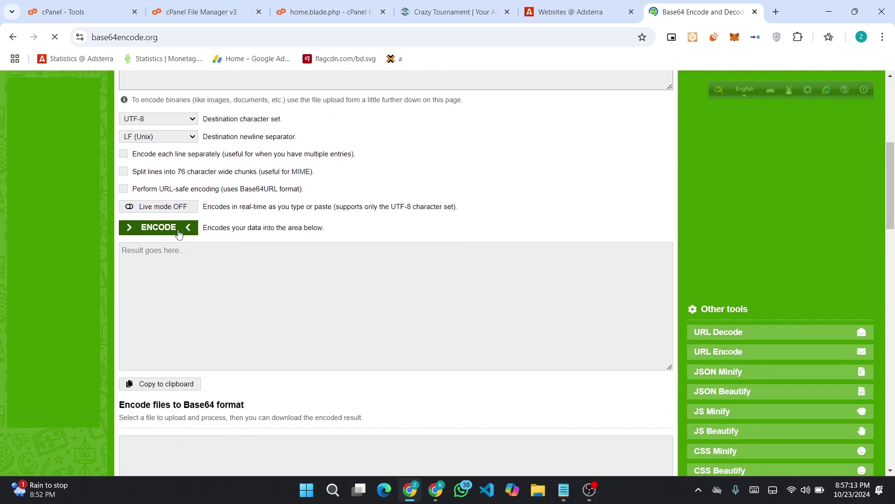
{"action": "scroll", "coordinate": [210, 248], "scroll_direction": "up", "scroll_amount": 6}
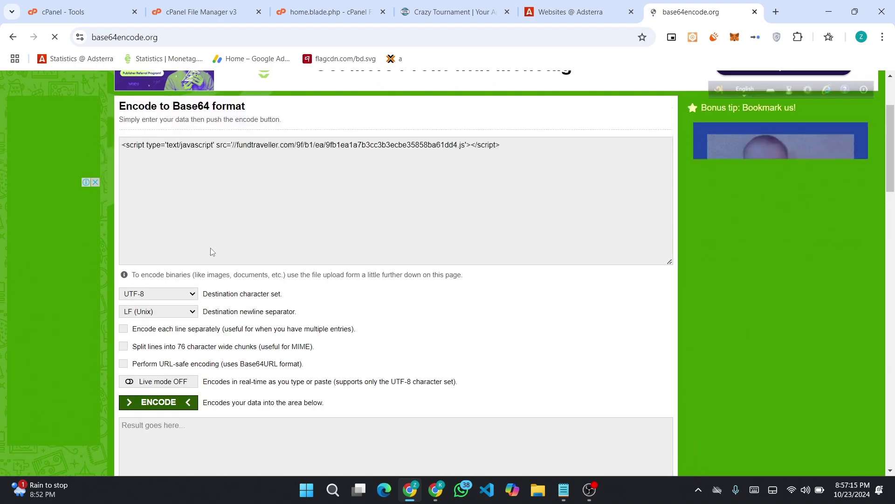
{"action": "scroll", "coordinate": [212, 252], "scroll_direction": "down", "scroll_amount": 7}
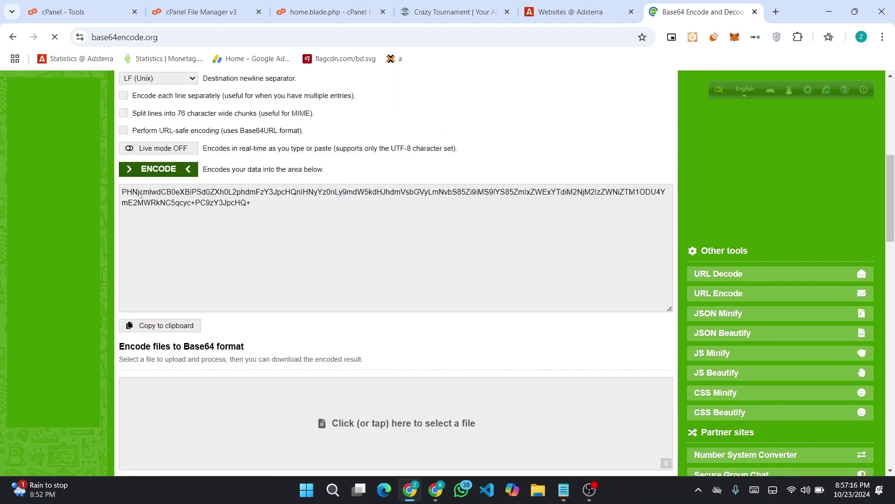
{"action": "triple_click", "coordinate": [263, 205]}
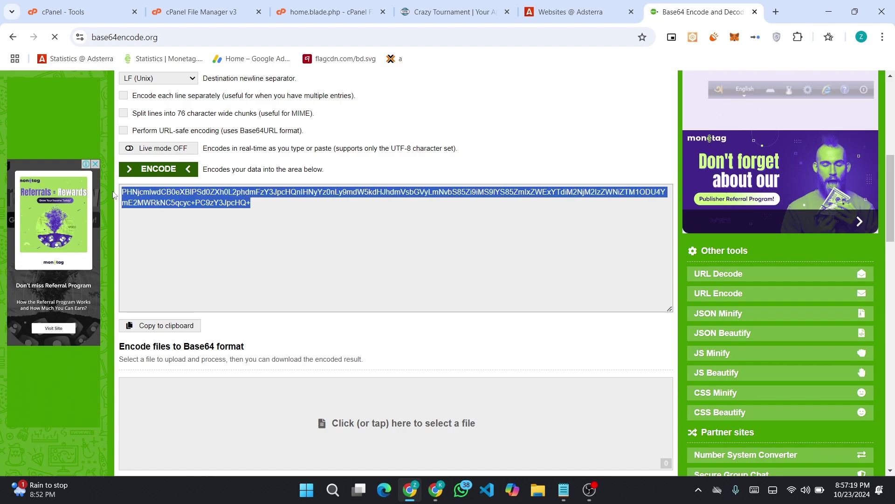
{"action": "left_click", "coordinate": [472, 284]}
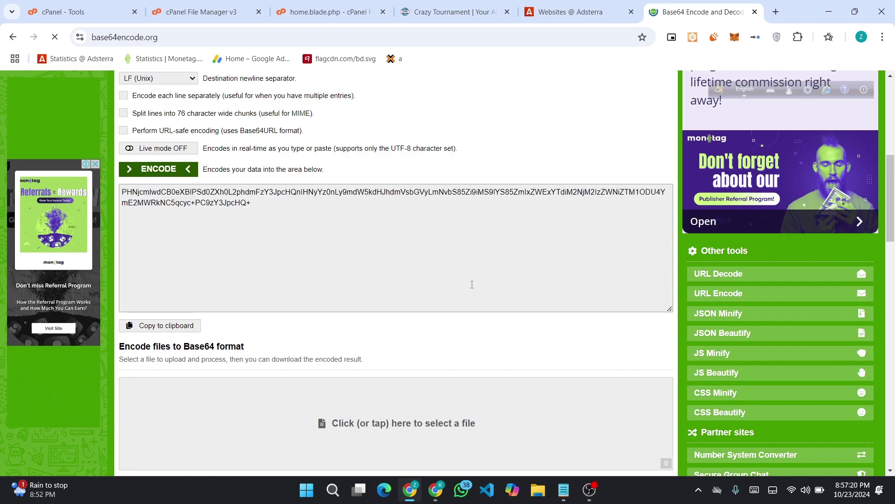
- Copy the document.write(atob("Your Code")) script from Notepad and insert it on a new line above the closing head tag in home.blade.php
{"action": "left_click", "coordinate": [564, 491]}
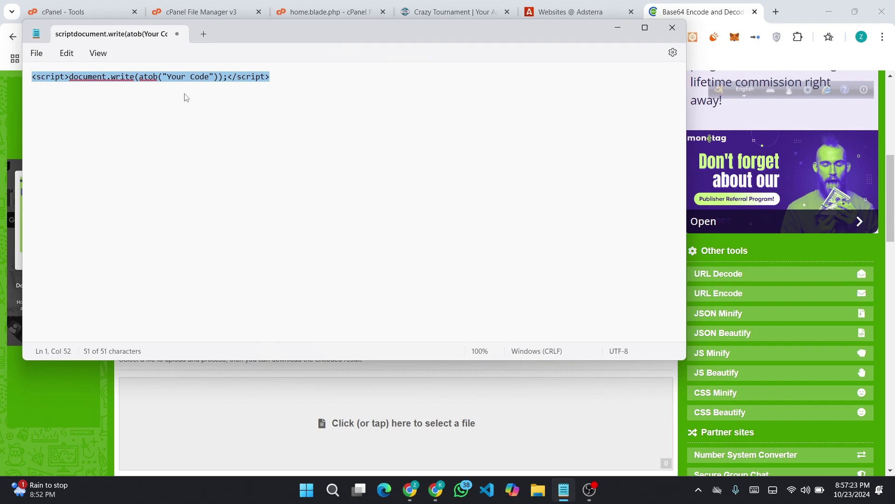
{"action": "left_click", "coordinate": [381, 5]}
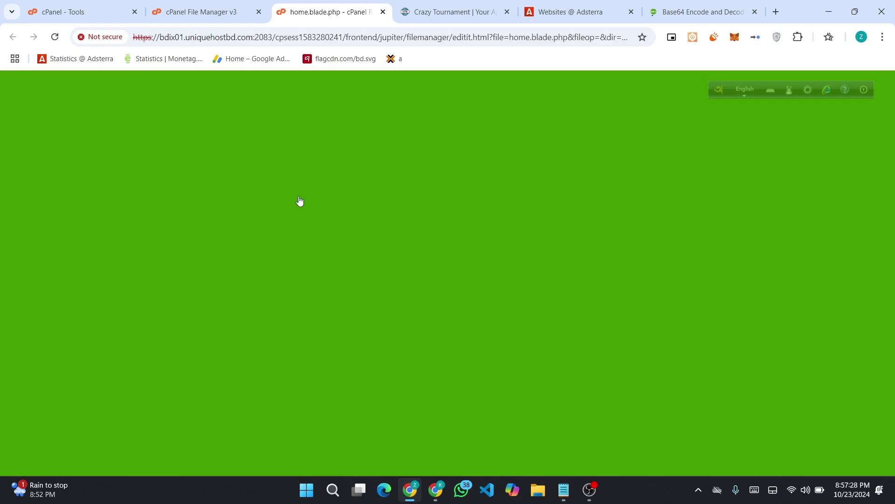
{"action": "key", "text": "ctrl+9"}
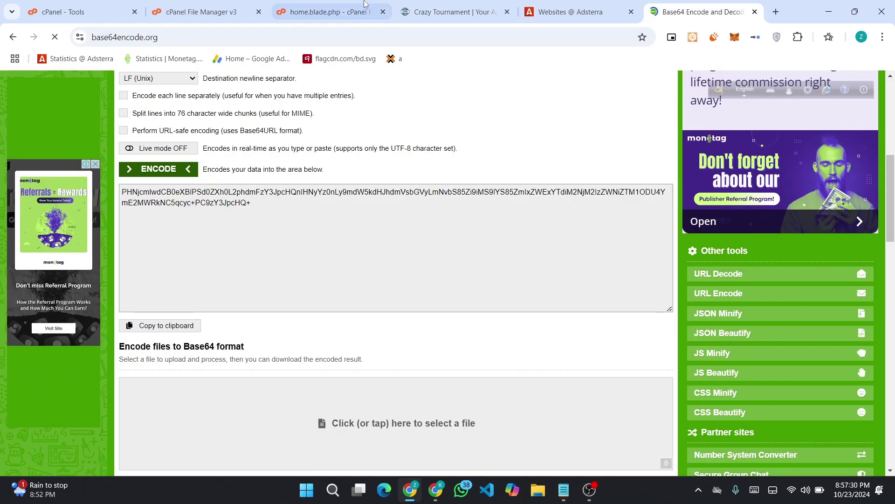
{"action": "key", "text": "ctrl+4"}
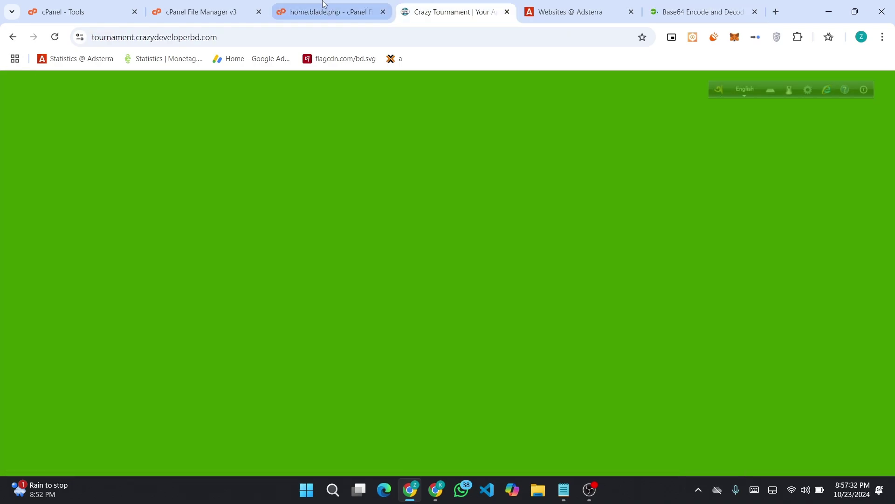
{"action": "left_click", "coordinate": [325, 6]}
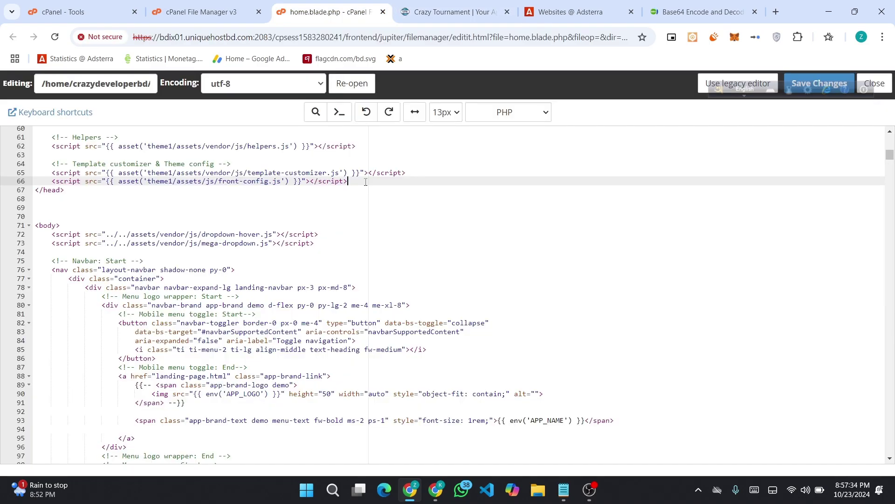
{"action": "key", "text": "Return"}
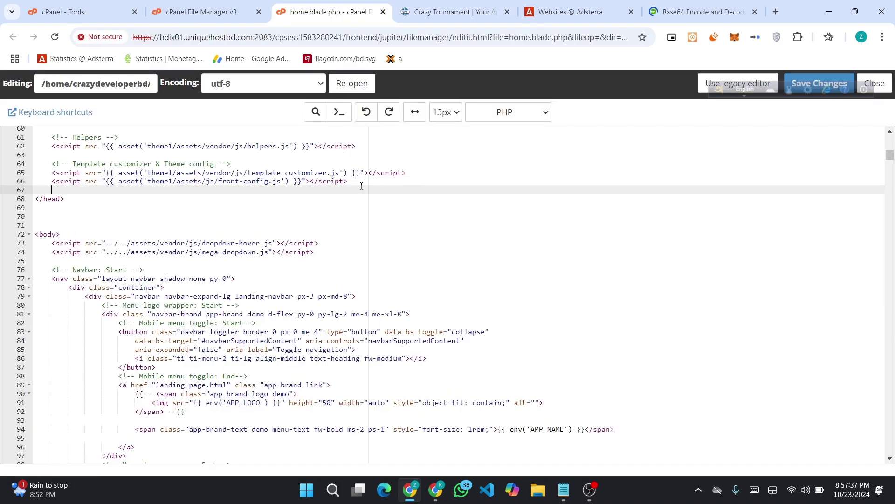
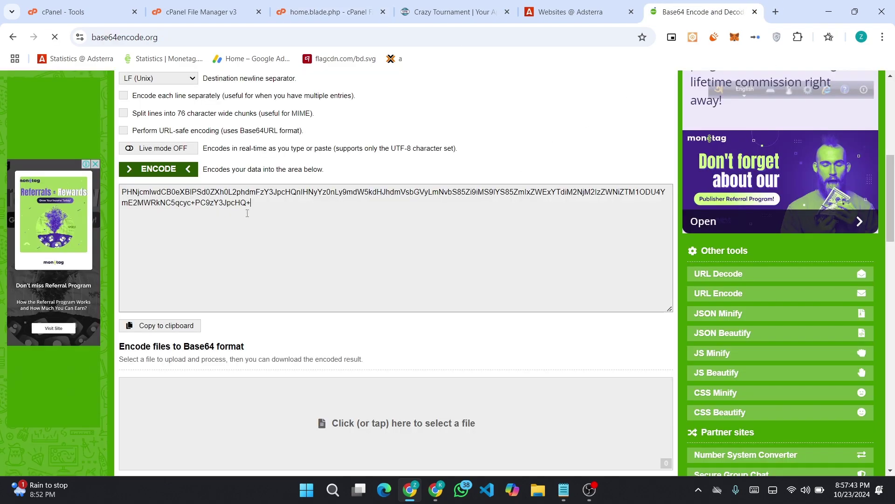
- Copy the Base64 result from base64encode.org and replace the "Your Code" placeholder in the home.blade.php script with it
{"action": "left_click_drag", "start_coordinate": [257, 204], "coordinate": [137, 193]}
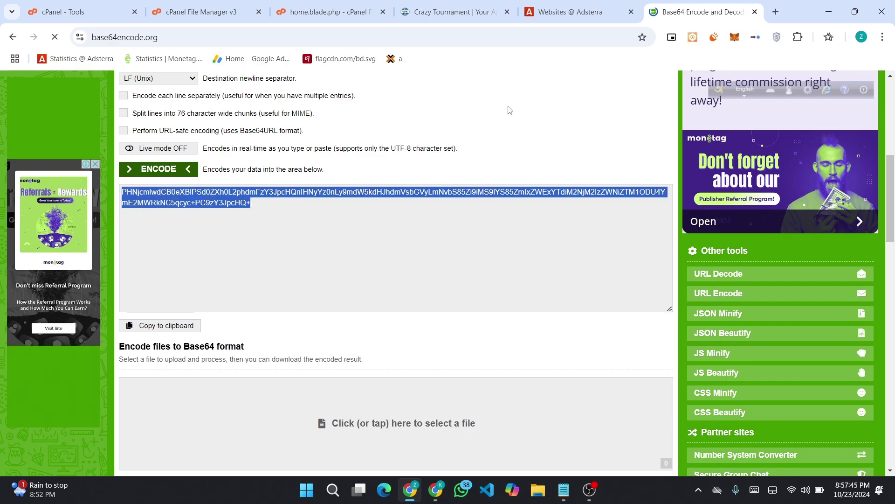
{"action": "left_click", "coordinate": [345, 4]}
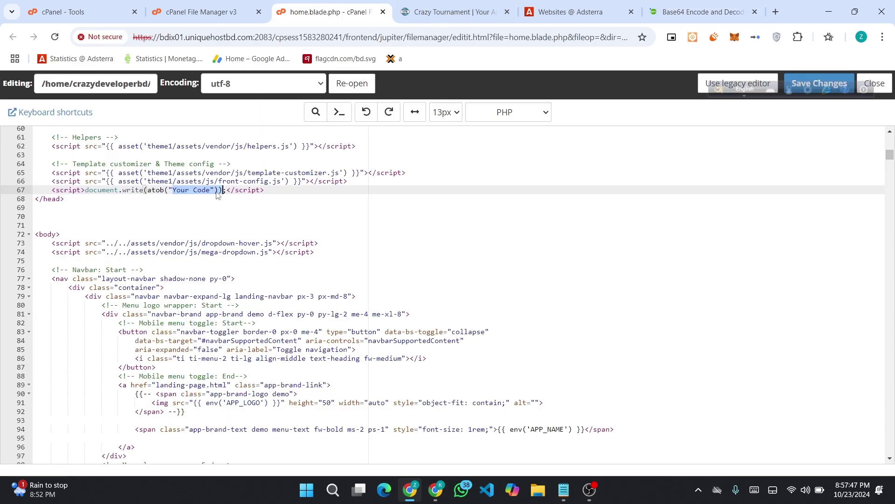
{"action": "left_click_drag", "start_coordinate": [211, 190], "coordinate": [177, 192]}
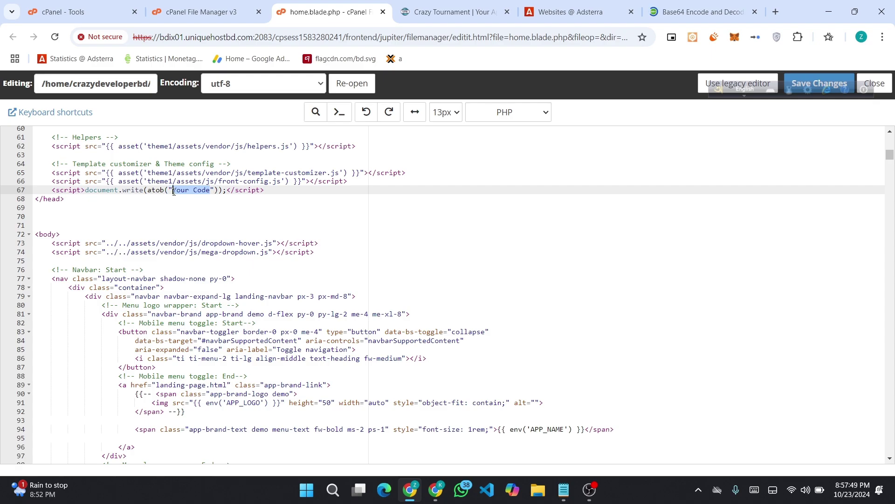
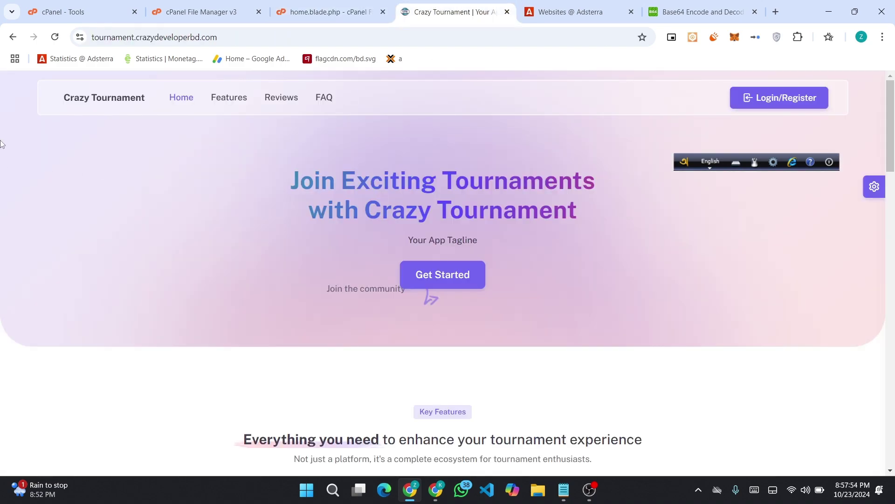
- Reload tournament.crazydeveloperbd.com and look through the home page for the embedded ad
{"action": "left_click", "coordinate": [55, 37]}
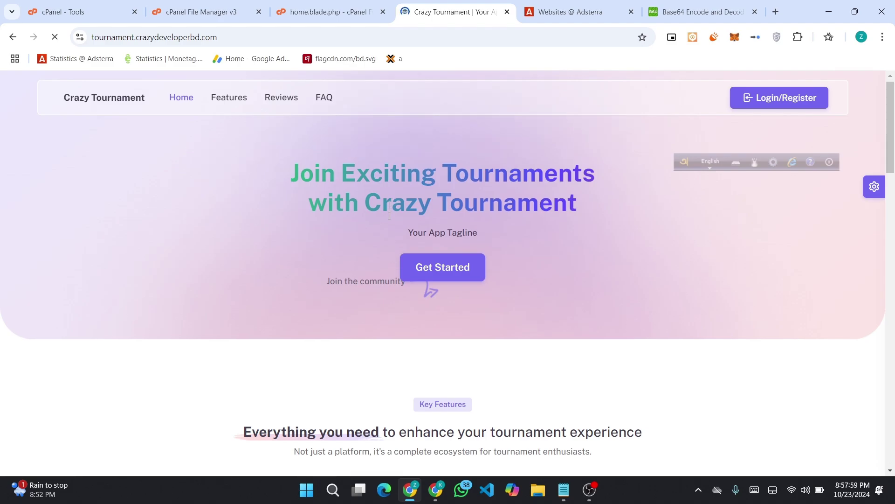
{"action": "scroll", "coordinate": [370, 271], "scroll_direction": "down", "scroll_amount": 5}
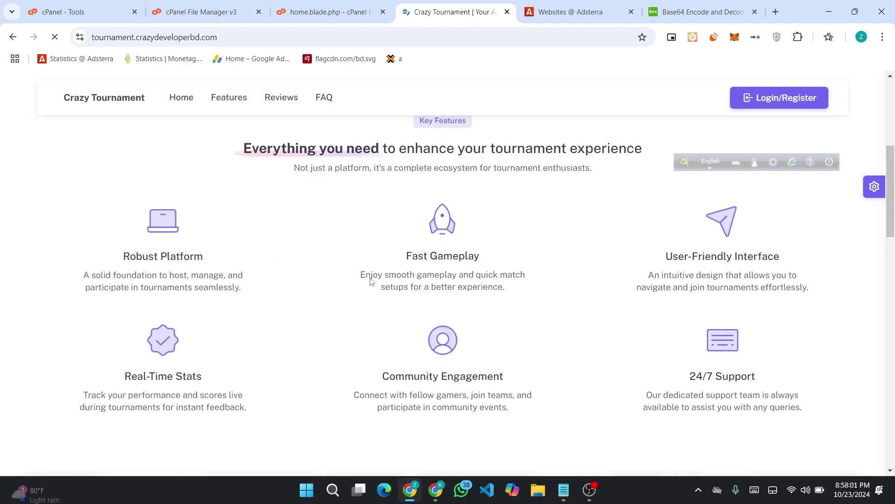
- Check the tournament home page down through its sections and back at the top for the Social Bar ad
{"action": "scroll", "coordinate": [369, 275], "scroll_direction": "down", "scroll_amount": 10}
{"action": "scroll", "coordinate": [370, 278], "scroll_direction": "up", "scroll_amount": 15}
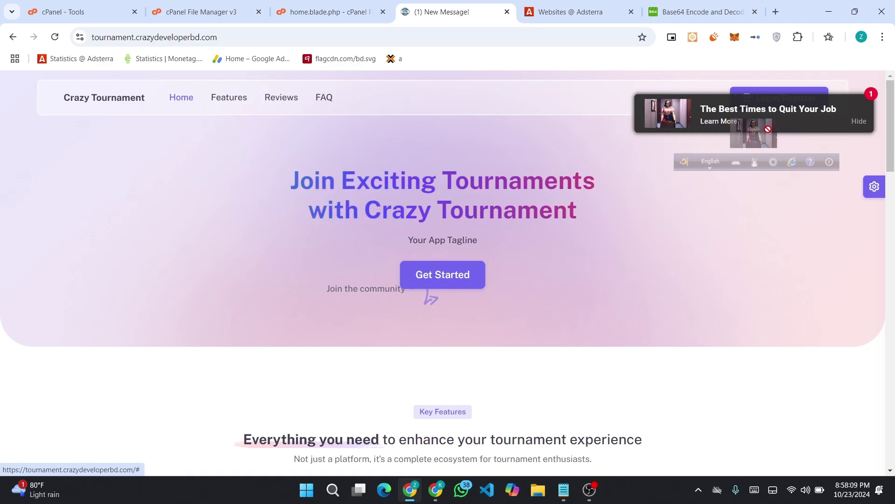
- Close the Social Bar code dialog in Adsterra and view the account's daily statistics table
{"action": "left_click", "coordinate": [582, 13]}
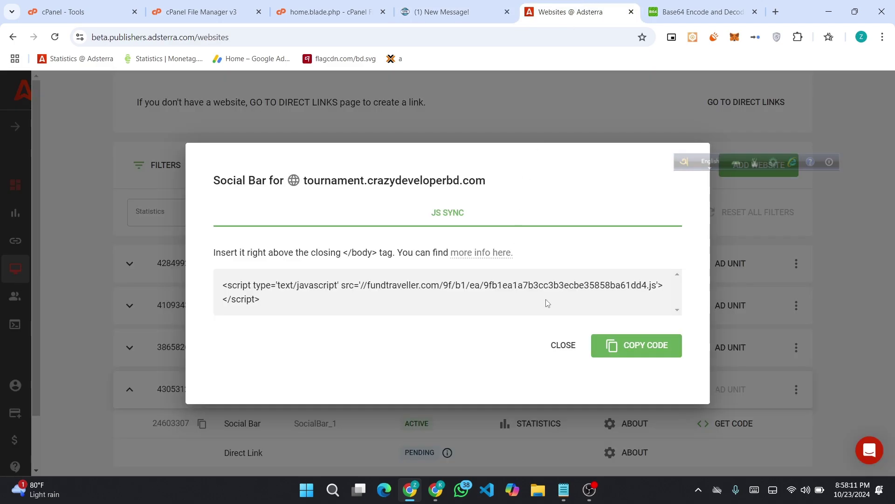
{"action": "left_click", "coordinate": [561, 343]}
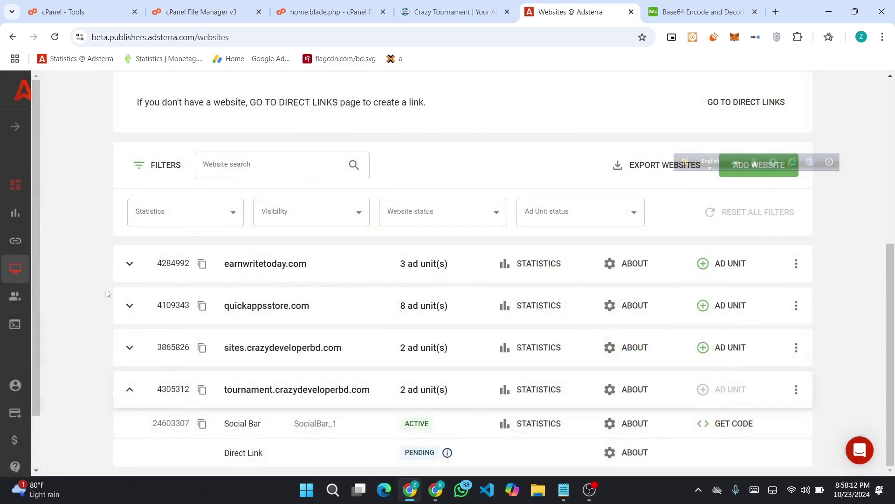
{"action": "left_click", "coordinate": [15, 213]}
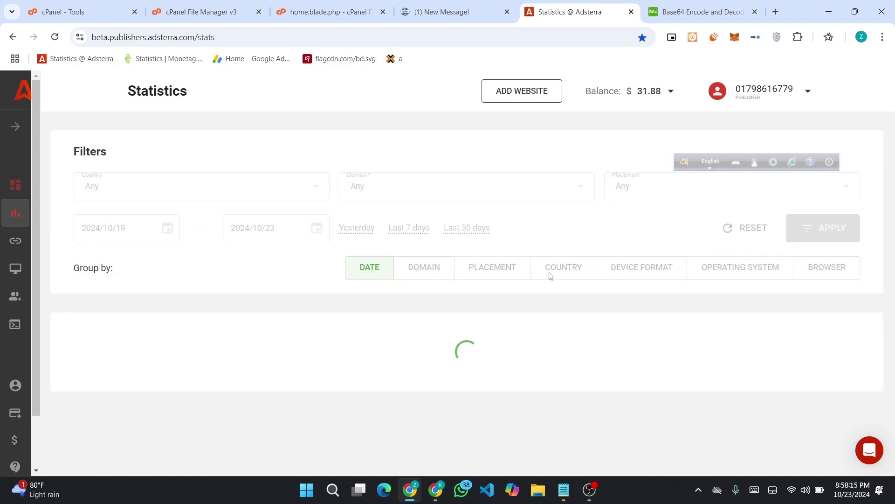
{"action": "scroll", "coordinate": [552, 275], "scroll_direction": "down", "scroll_amount": 2}
{"action": "scroll", "coordinate": [555, 277], "scroll_direction": "down", "scroll_amount": 1}
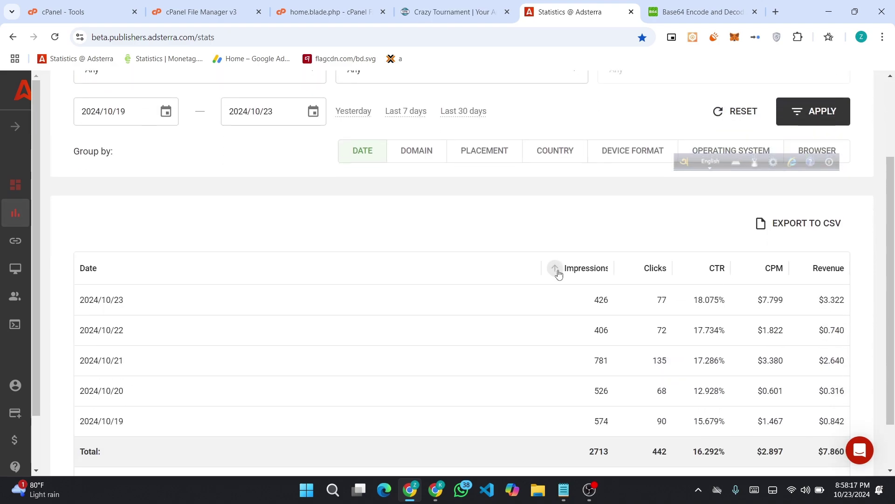
{"action": "scroll", "coordinate": [559, 273], "scroll_direction": "down", "scroll_amount": 2}
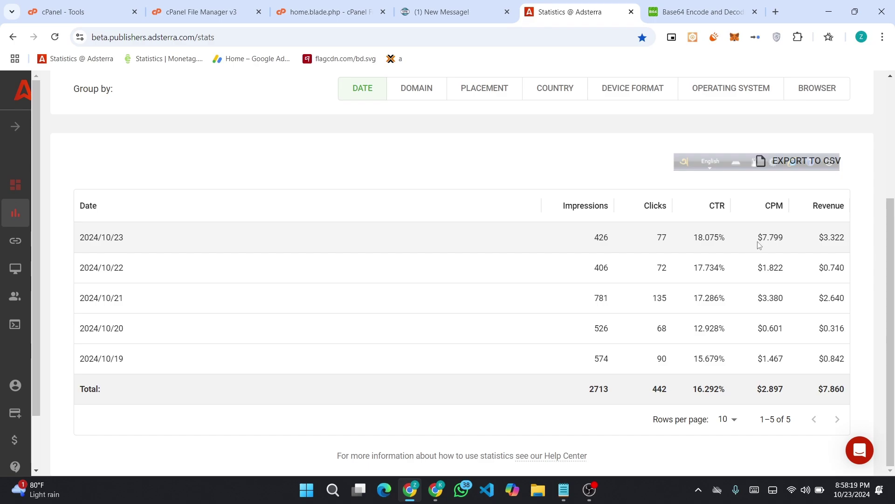
- Compare the daily CPM values, sorting the statistics by CPM from highest to lowest, and recheck the ad on the tournament site
{"action": "left_click_drag", "start_coordinate": [754, 239], "coordinate": [785, 236]}
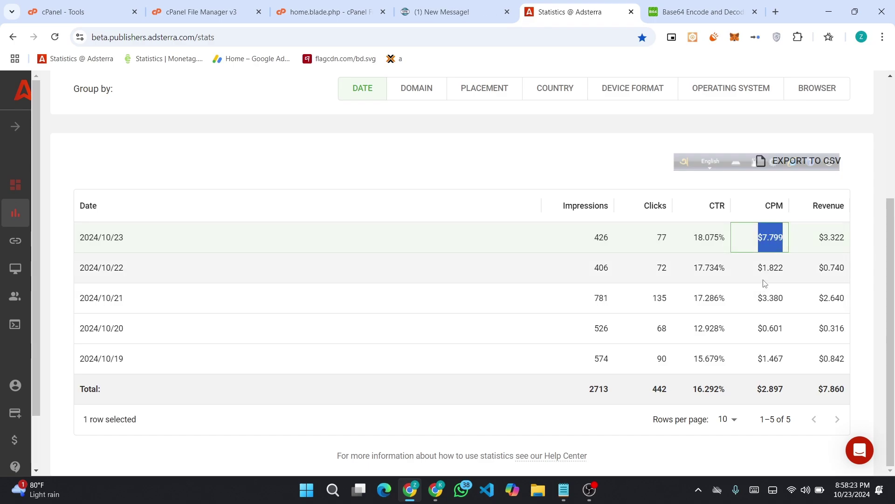
{"action": "left_click", "coordinate": [729, 276]}
{"action": "left_click_drag", "start_coordinate": [728, 275], "coordinate": [778, 277]}
{"action": "left_click", "coordinate": [756, 206]}
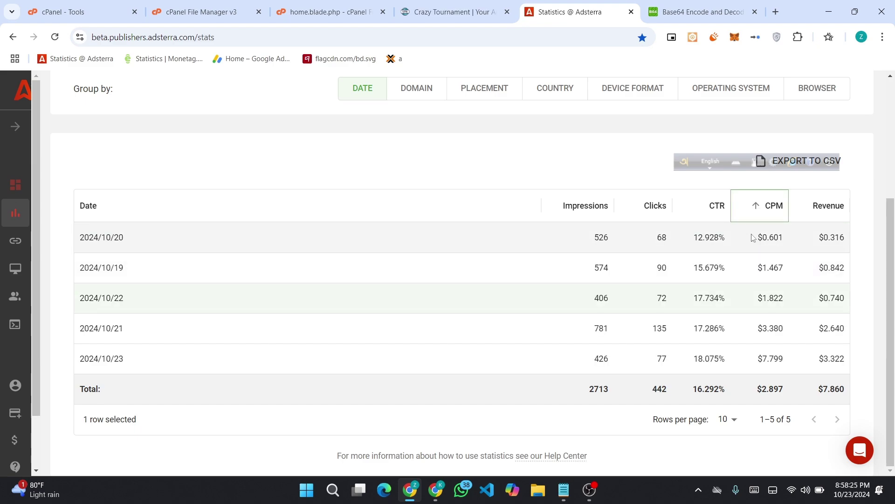
{"action": "left_click", "coordinate": [758, 208]}
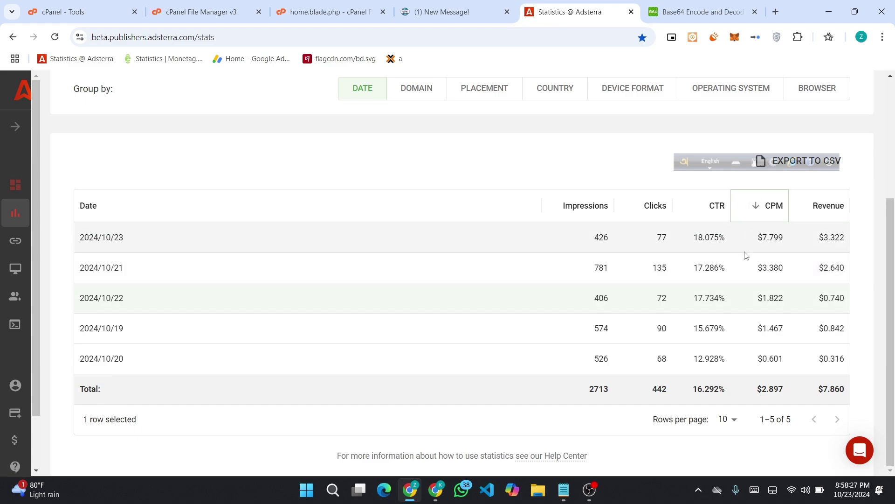
{"action": "key", "text": "ctrl+shift+Tab"}
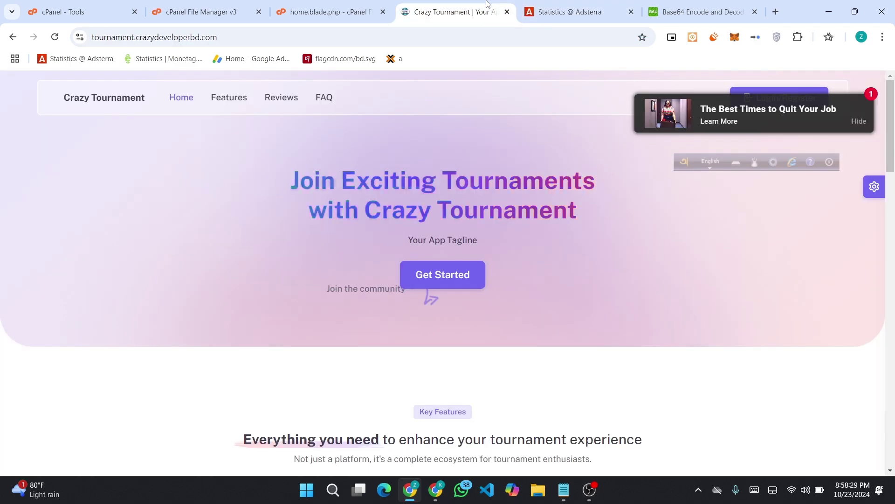
{"action": "left_click", "coordinate": [568, 4]}
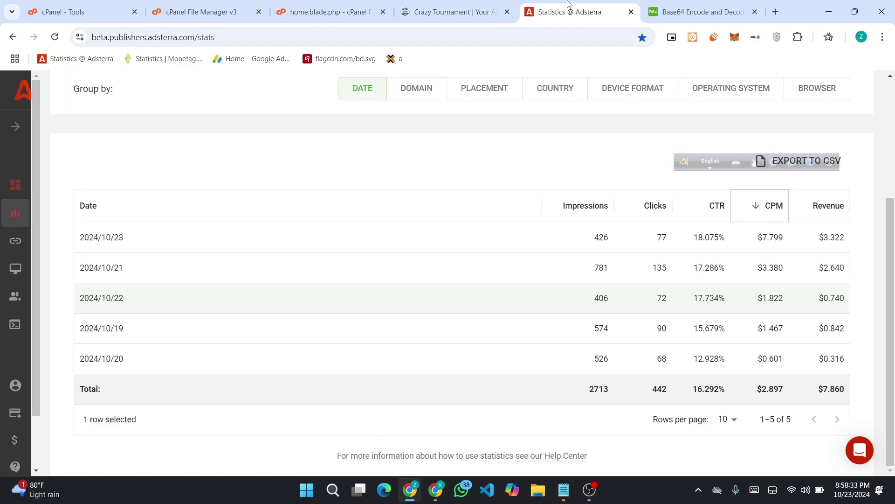